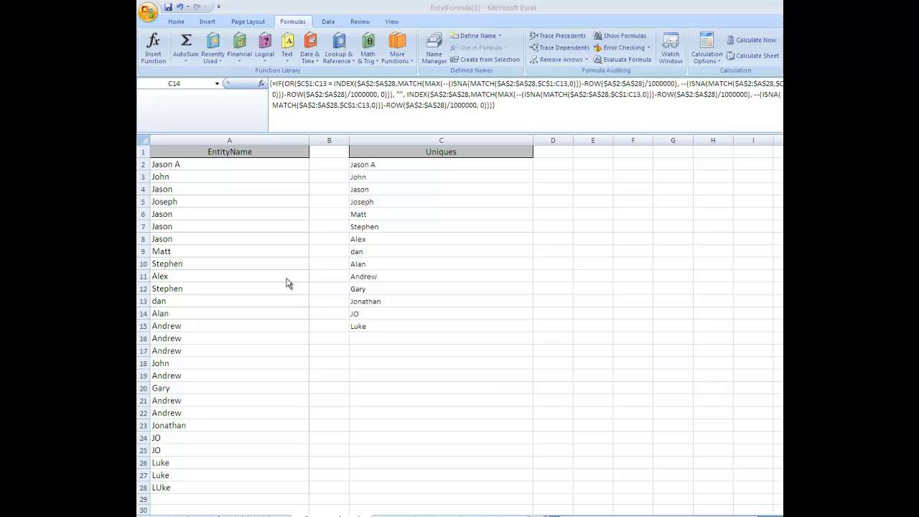
Replace the EntityName header in cell A1 with Names
{"action": "left_click", "coordinate": [218, 141]}
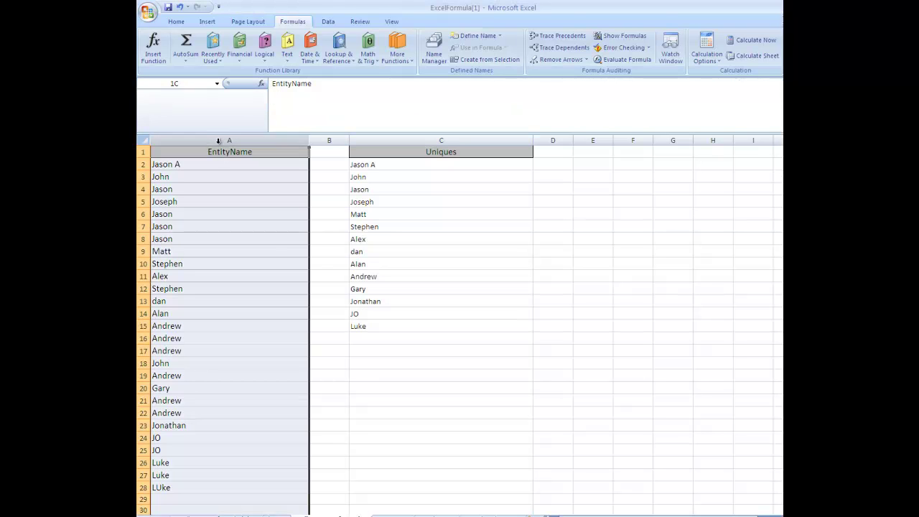
{"action": "double_click", "coordinate": [206, 148]}
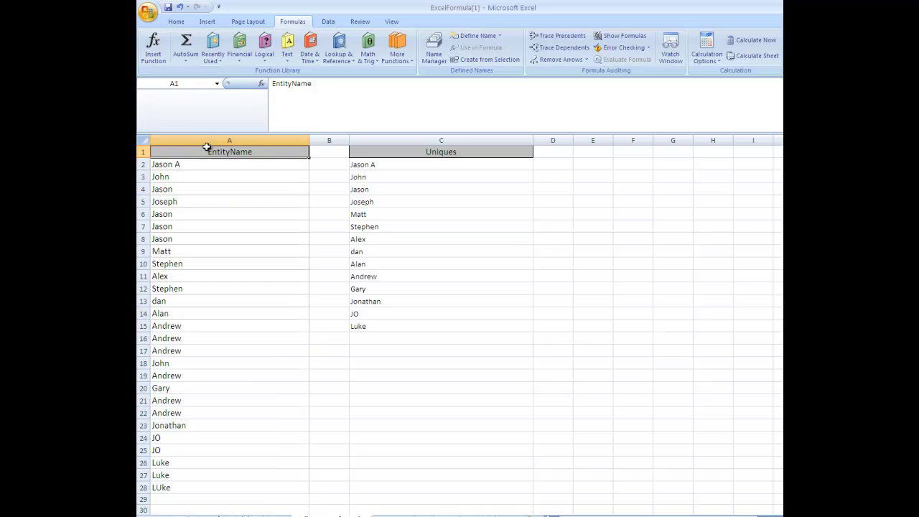
{"action": "double_click", "coordinate": [212, 149]}
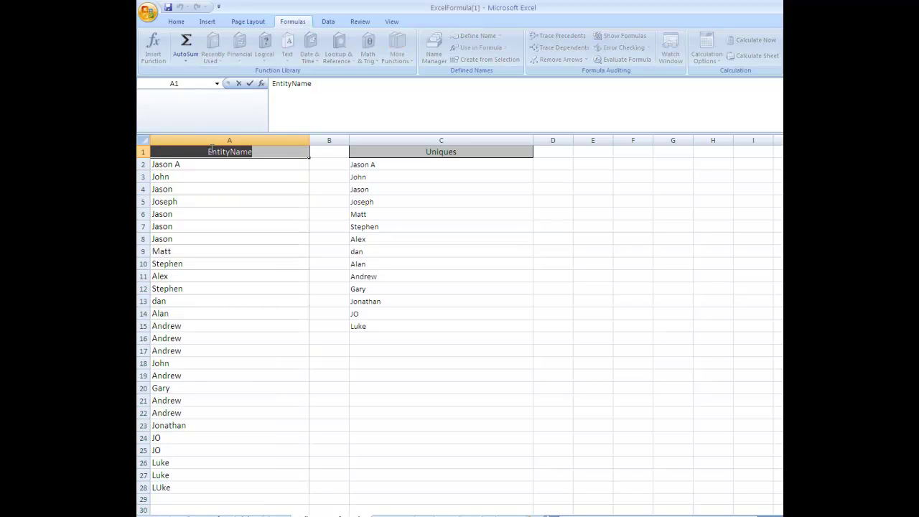
{"action": "type", "text": "Names"}
{"action": "key", "text": "Return"}
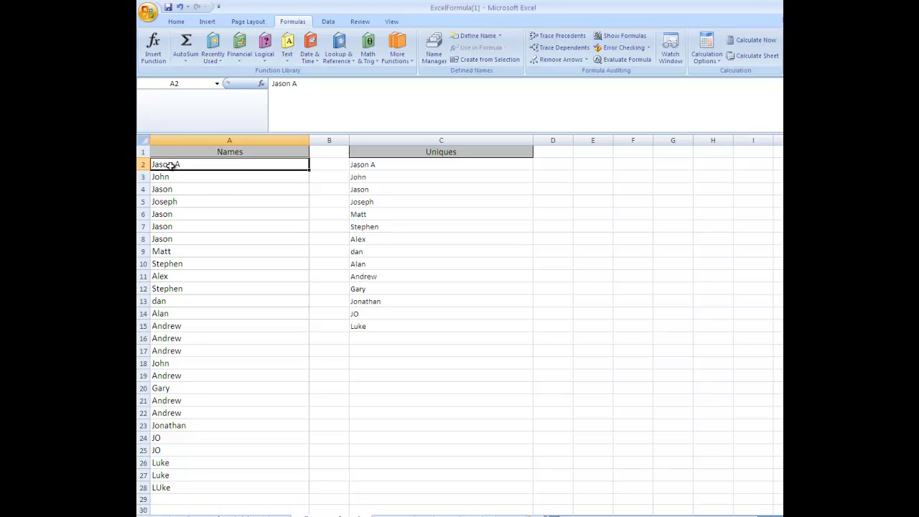
Copy Luke from A27 and paste it over the names below Jason A in A3:A28
{"action": "left_click", "coordinate": [378, 167]}
{"action": "left_click", "coordinate": [172, 474]}
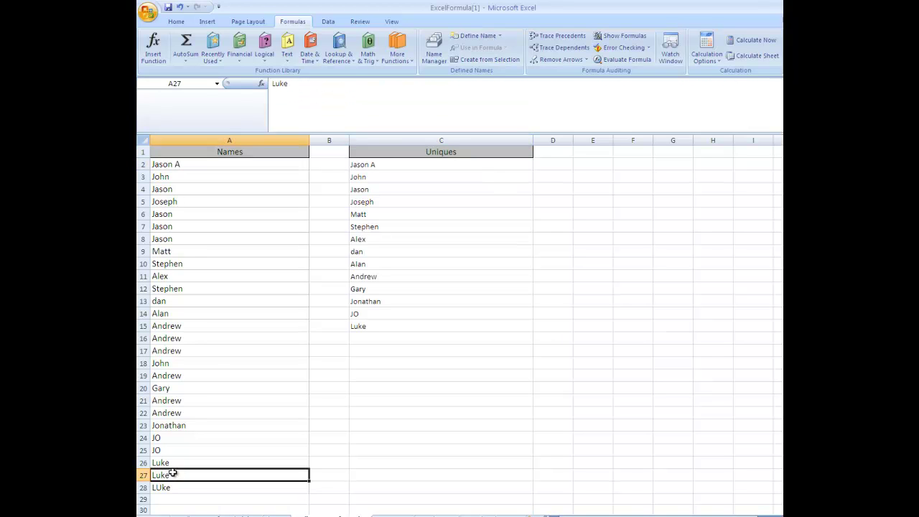
{"action": "key", "text": "ctrl+c"}
{"action": "left_click_drag", "start_coordinate": [184, 488], "coordinate": [172, 178]}
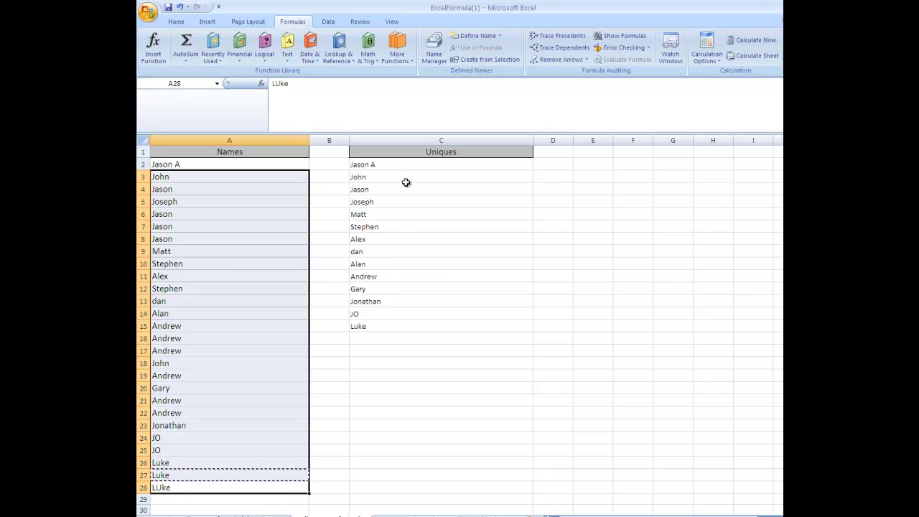
{"action": "key", "text": "ctrl+v"}
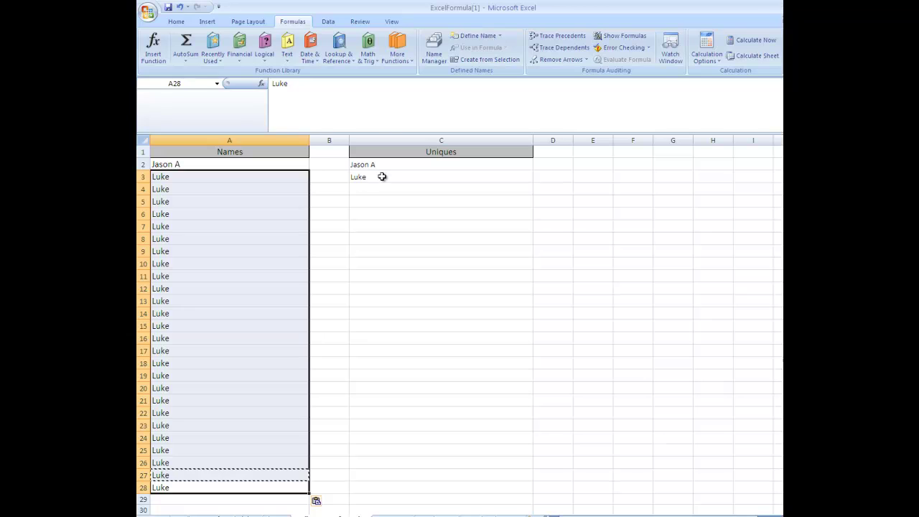
Overwrite A12 with Matt, A14 with Joe, and A15 and A16 with Eric
{"action": "left_click", "coordinate": [167, 291]}
{"action": "type", "text": "Matt"}
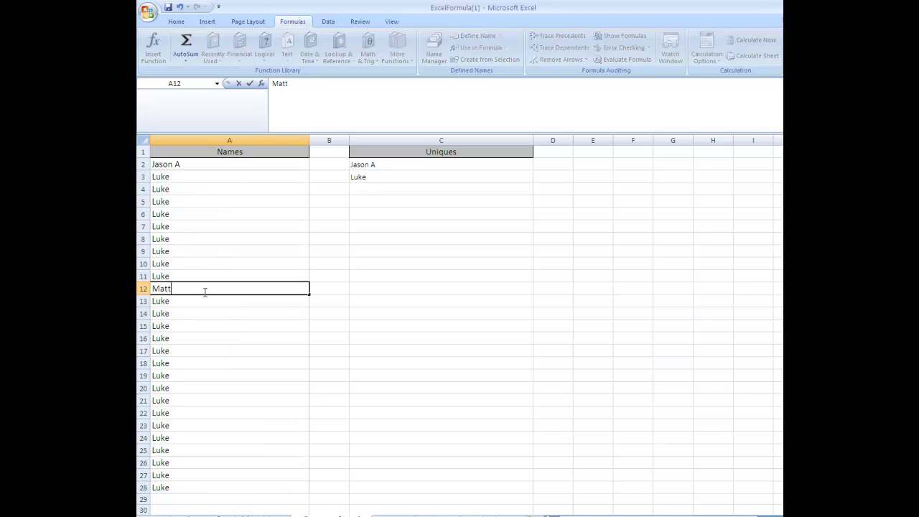
{"action": "key", "text": "Return"}
{"action": "key", "text": "Return"}
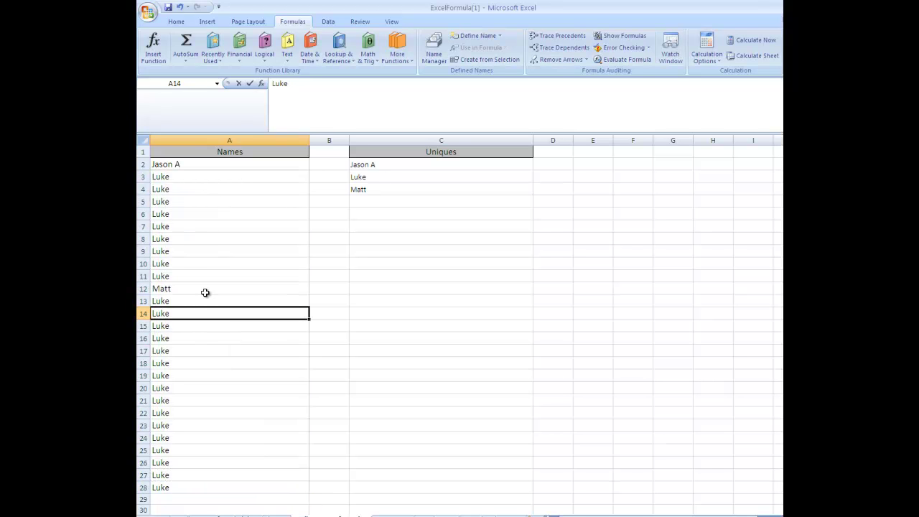
{"action": "type", "text": "Joe"}
{"action": "key", "text": "Return"}
{"action": "type", "text": "Eric"}
{"action": "key", "text": "Return"}
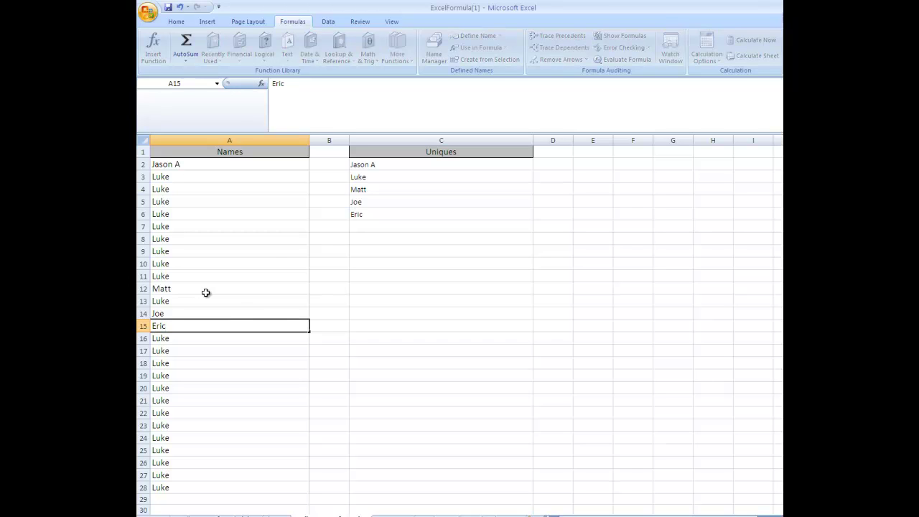
{"action": "key", "text": "Return"}
{"action": "type", "text": "Eric"}
{"action": "key", "text": "Return"}
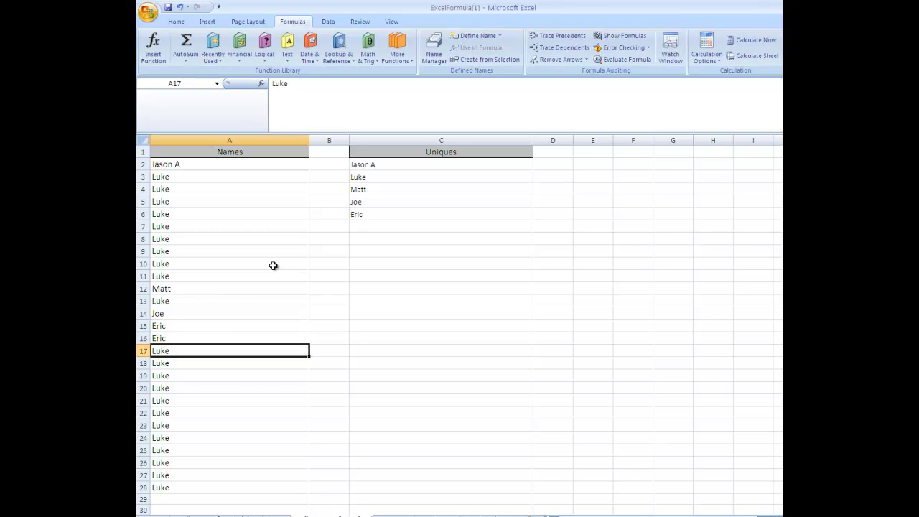
Review the updated Uniques results and the array formula in C2
{"action": "mouse_move", "coordinate": [410, 170]}
{"action": "left_mouse_down"}
{"action": "mouse_move", "coordinate": [418, 246]}
{"action": "mouse_move", "coordinate": [413, 166]}
{"action": "left_mouse_up"}
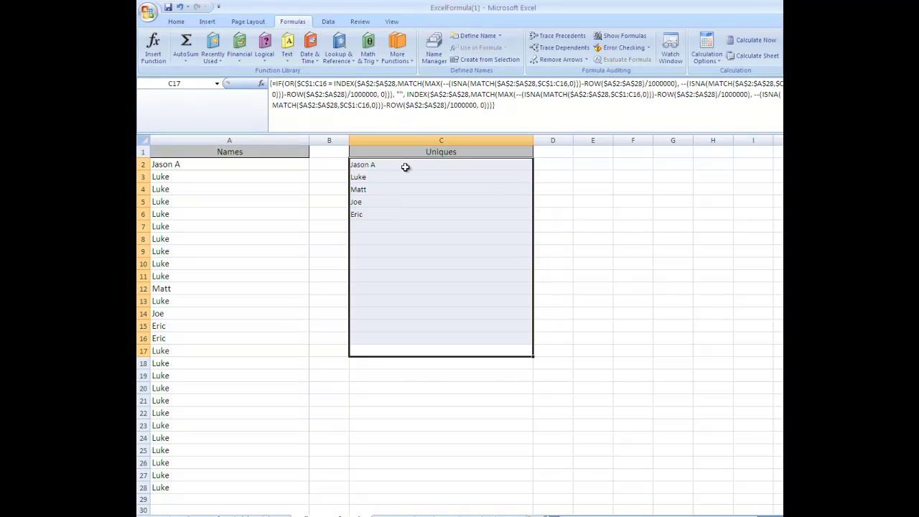
{"action": "left_click", "coordinate": [332, 199]}
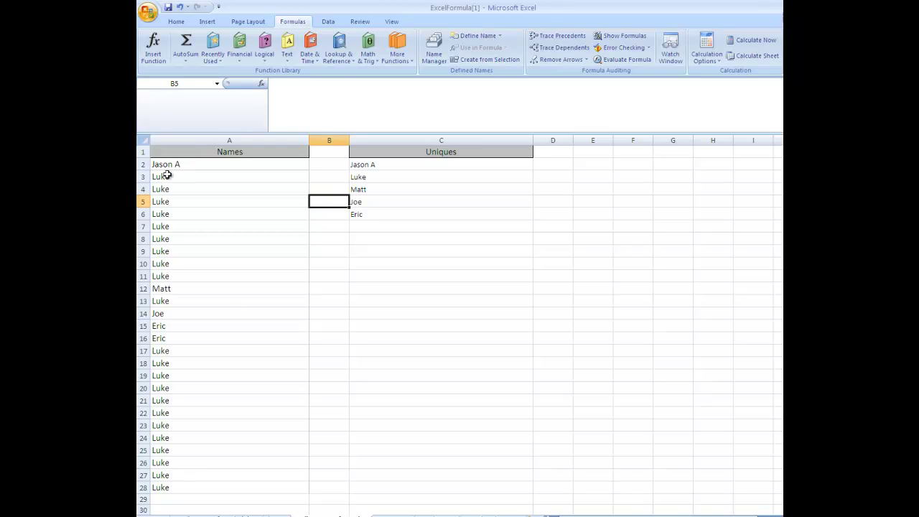
{"action": "left_click", "coordinate": [377, 165]}
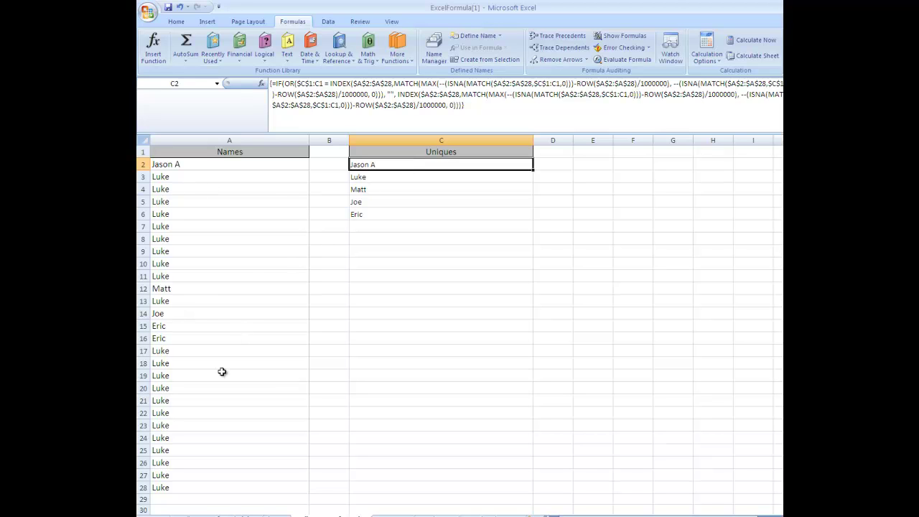
Select the Uniques cells from C2 downward and scroll back to the top of the sheet
{"action": "left_click_drag", "start_coordinate": [467, 164], "coordinate": [486, 412]}
{"action": "scroll", "coordinate": [488, 427], "scroll_direction": "up", "scroll_amount": 2}
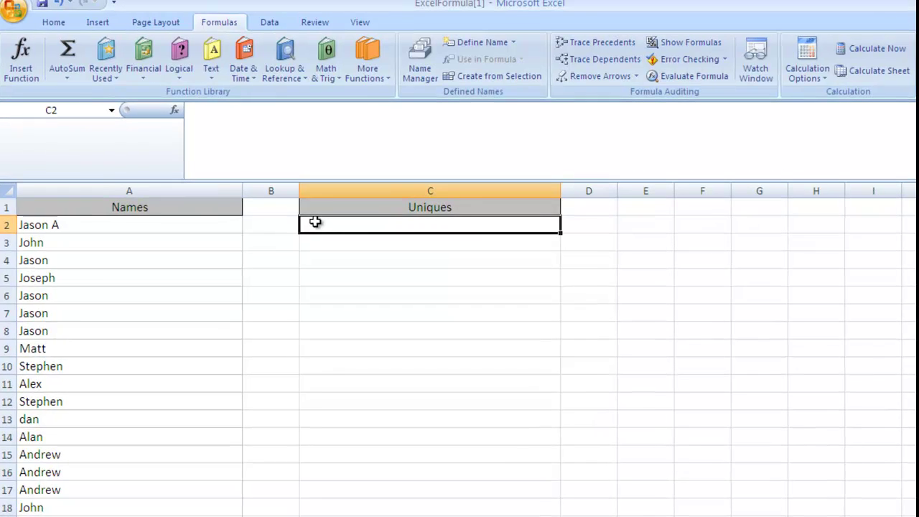
{"action": "scroll", "coordinate": [387, 261], "scroll_direction": "up", "scroll_amount": 2, "text": "ctrl"}
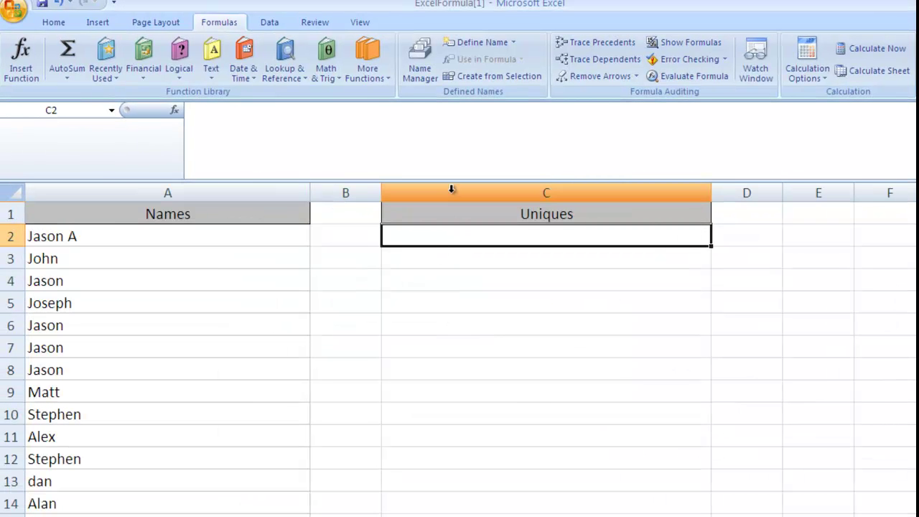
Start =MATCH( in C2 with the absolute lookup range $A$2:$A$28
{"action": "type", "text": "=mat"}
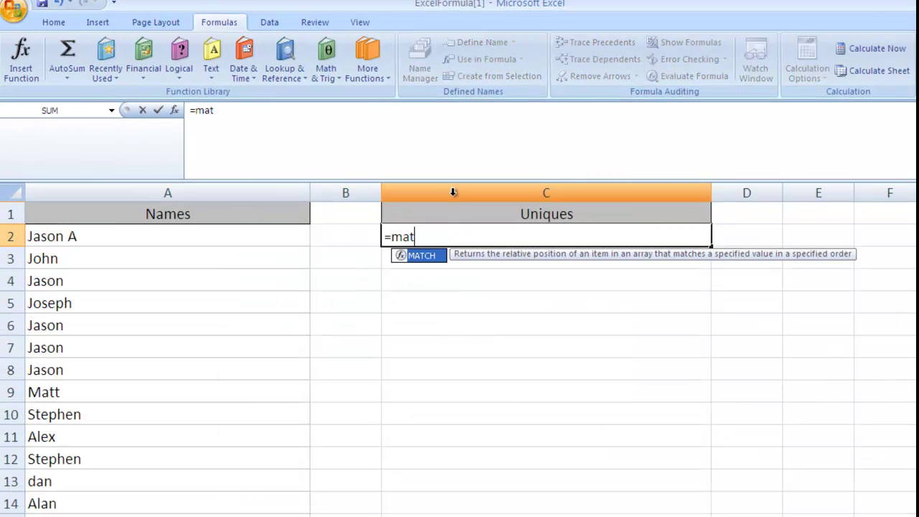
{"action": "key", "text": "Tab"}
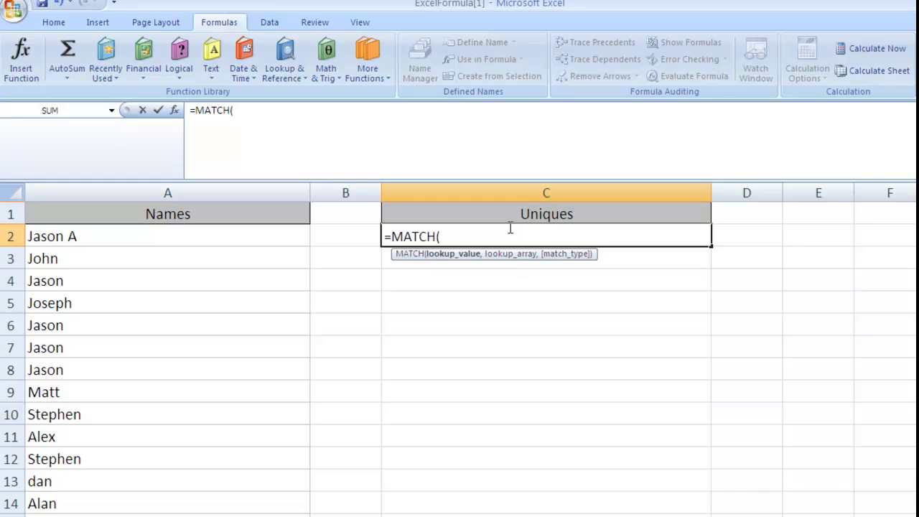
{"action": "left_click", "coordinate": [180, 234]}
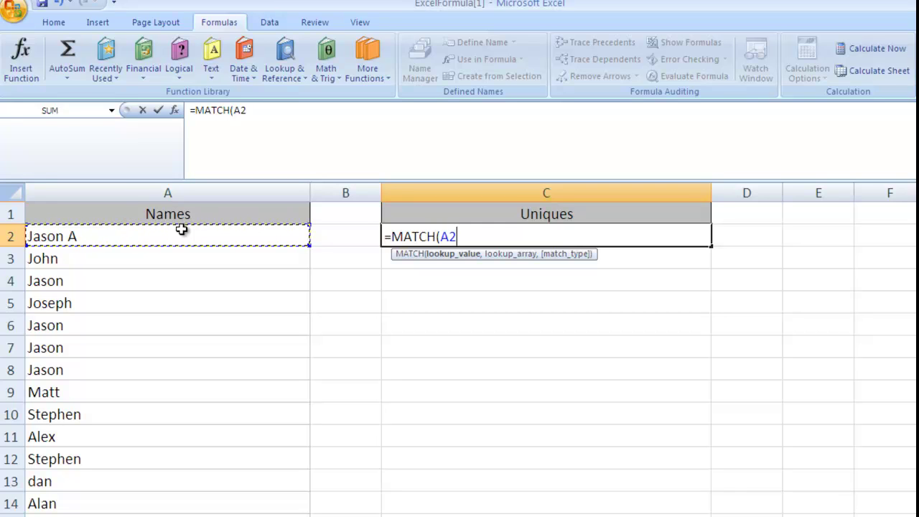
{"action": "key", "text": "ctrl+shift+Down"}
{"action": "key", "text": "F4"}
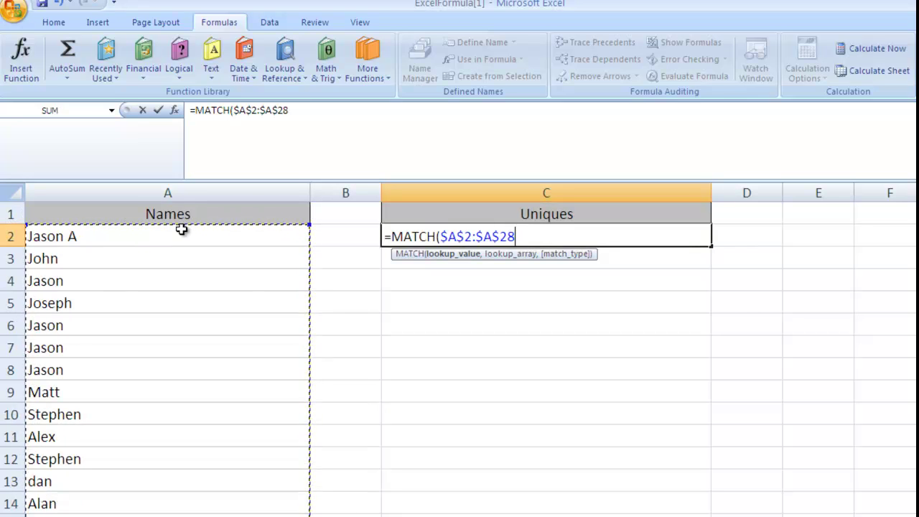
Add the expanding range $C$1:C1 and exact-match type 0 to the MATCH formula
{"action": "type", "text": ","}
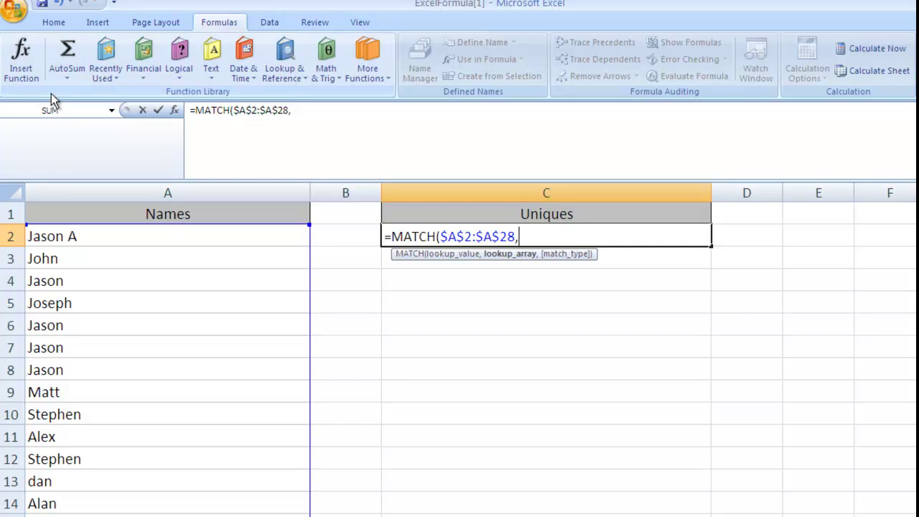
{"action": "type", "text": "c1:c1"}
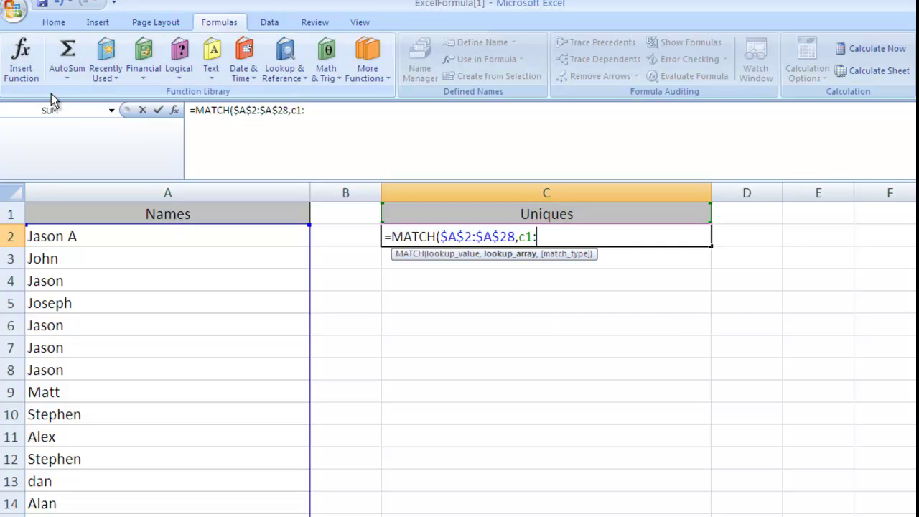
{"action": "left_click", "coordinate": [528, 234]}
{"action": "key", "text": "F4"}
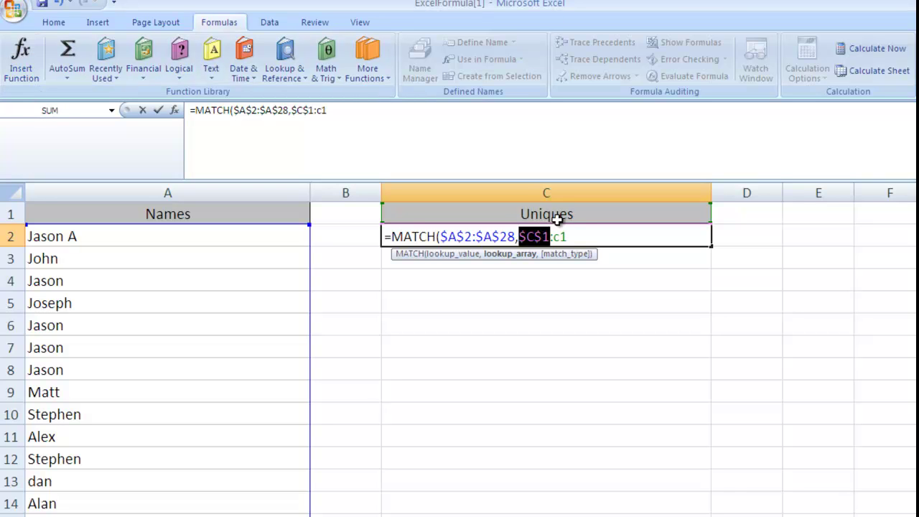
{"action": "left_click", "coordinate": [589, 235]}
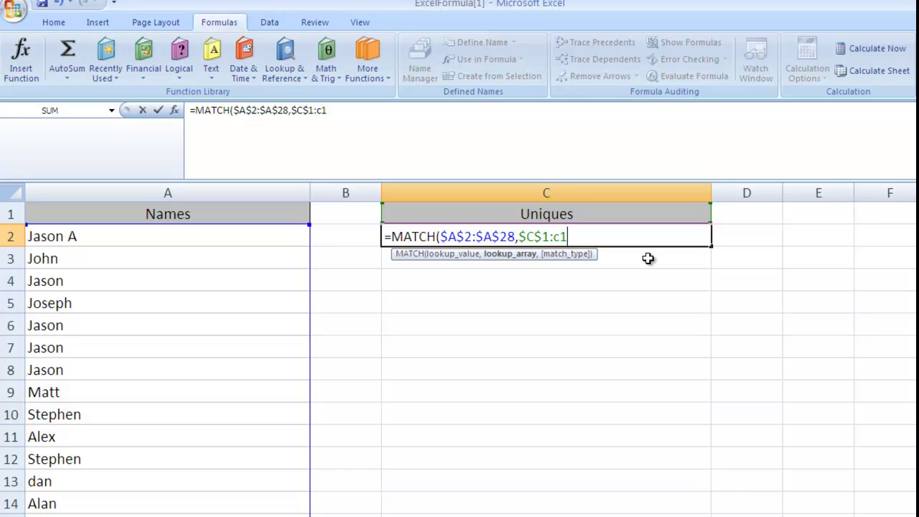
{"action": "type", "text": ","}
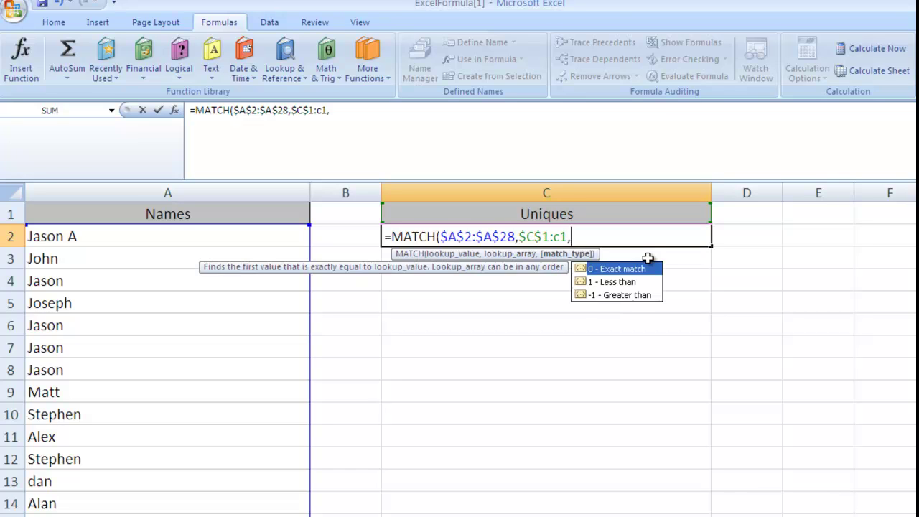
{"action": "type", "text": "0"}
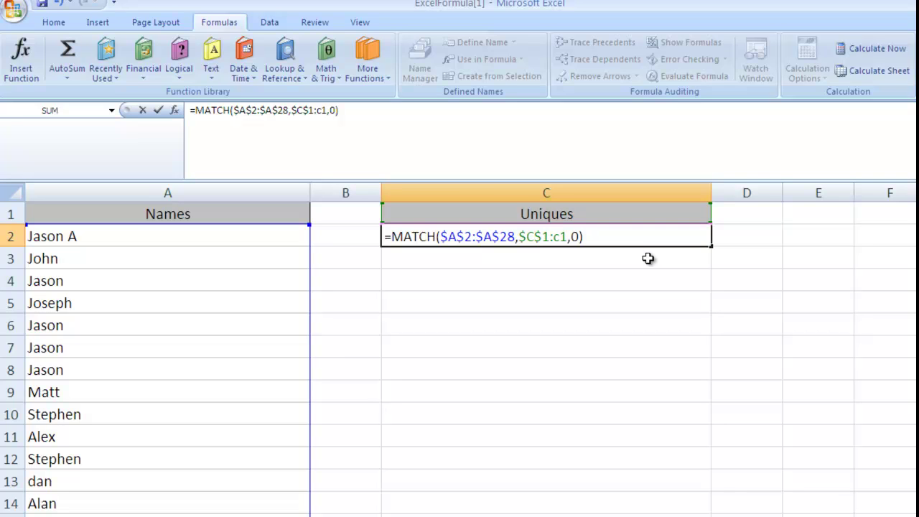
{"action": "left_click_drag", "start_coordinate": [196, 110], "coordinate": [339, 110]}
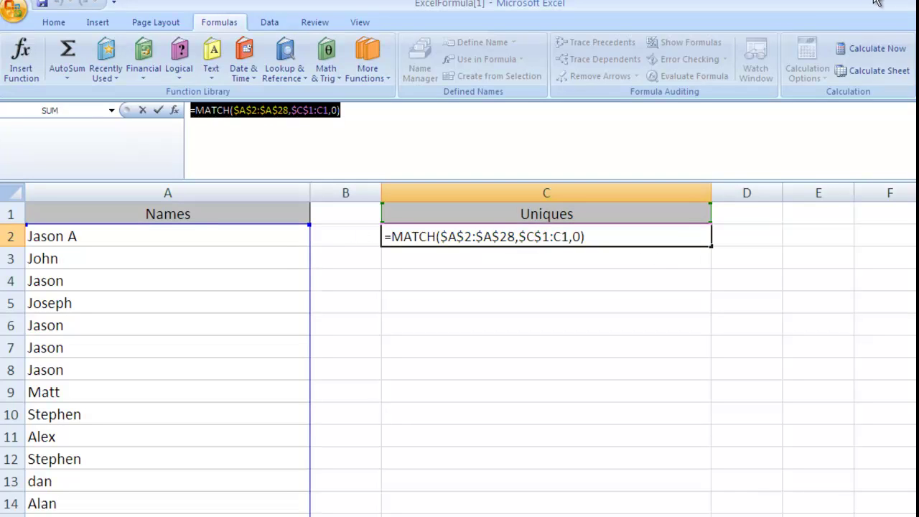
Commit C2's MATCH as an array formula and enter Andrew in C1 as a test
{"action": "key", "text": "F9"}
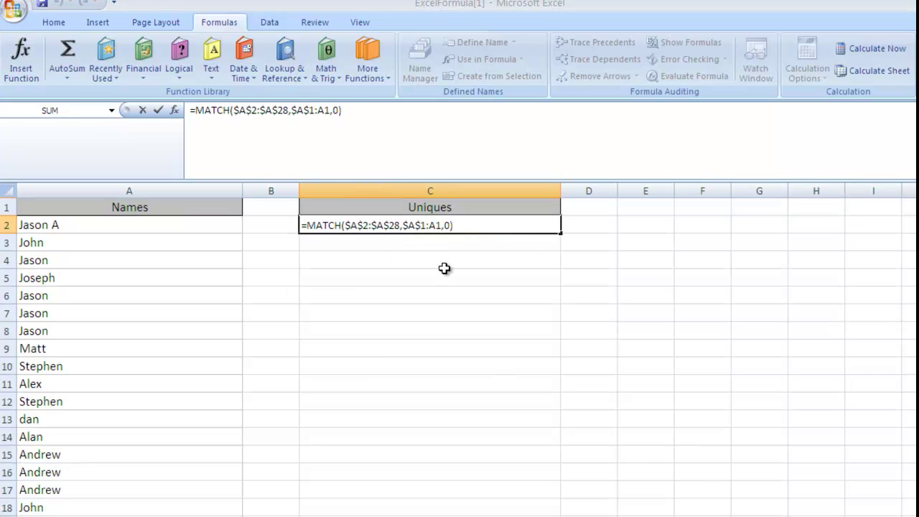
{"action": "key", "text": "ctrl+shift+Return"}
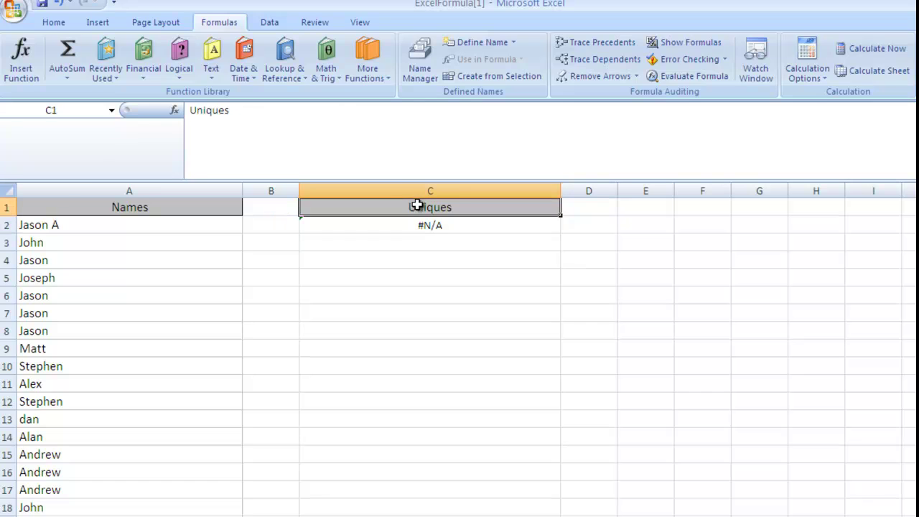
{"action": "left_click", "coordinate": [418, 206]}
{"action": "type", "text": "Andrew"}
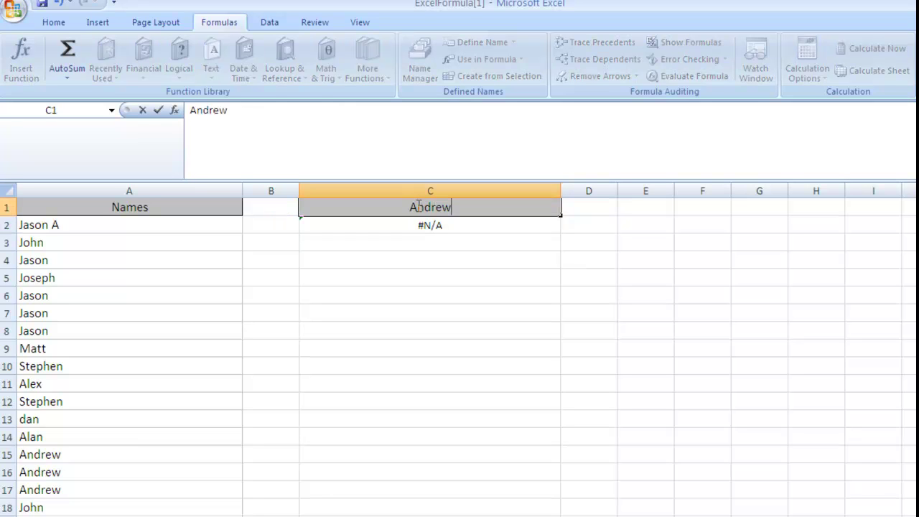
{"action": "key", "text": "Return"}
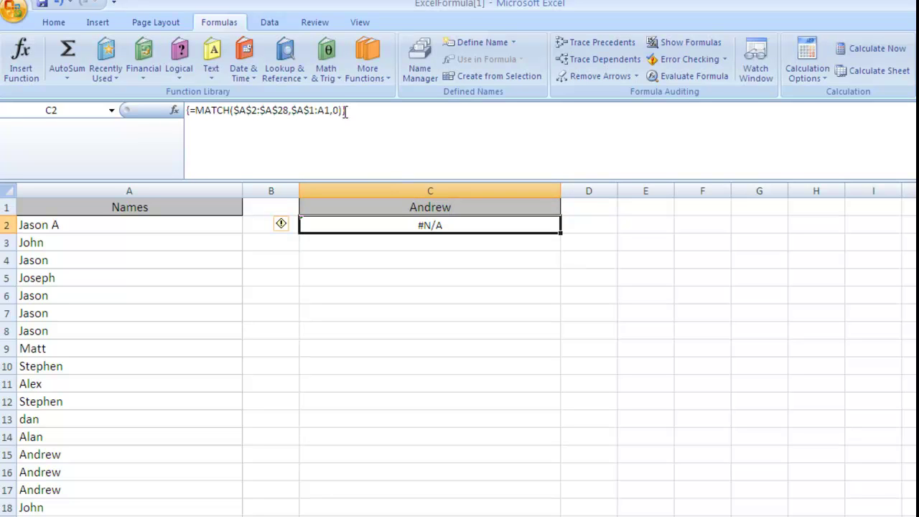
Evaluate the MATCH formula with Calculate Now to inspect its results, then restore it
{"action": "left_click", "coordinate": [216, 119]}
{"action": "left_click_drag", "start_coordinate": [342, 114], "coordinate": [194, 113]}
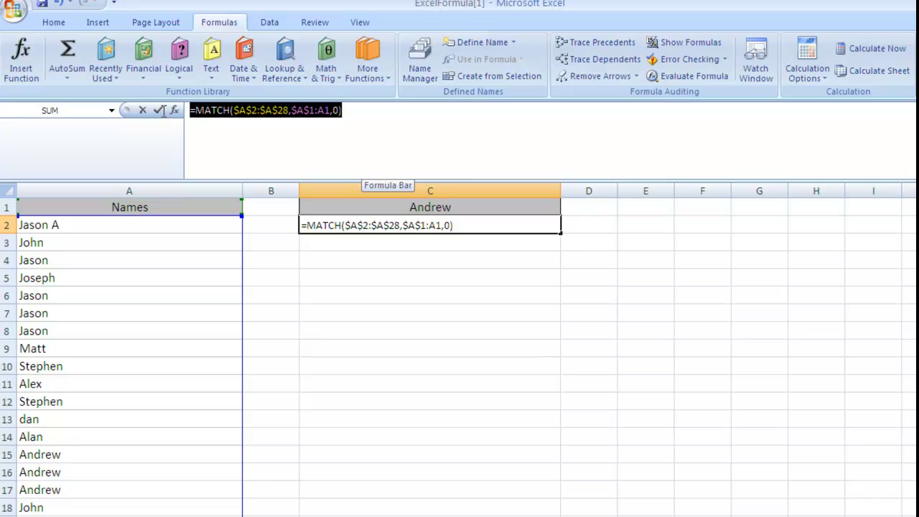
{"action": "left_click", "coordinate": [872, 48]}
{"action": "key", "text": "Escape"}
{"action": "left_click", "coordinate": [381, 114]}
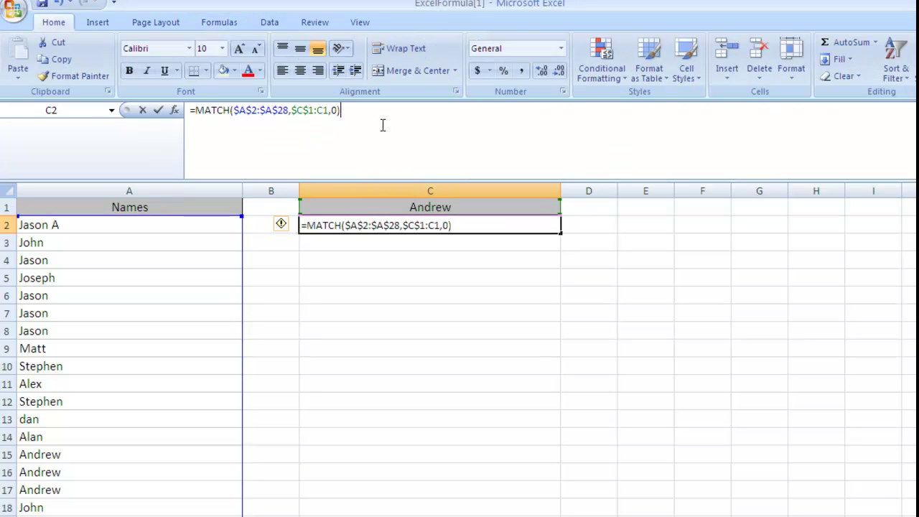
{"action": "left_click_drag", "start_coordinate": [381, 115], "coordinate": [156, 110]}
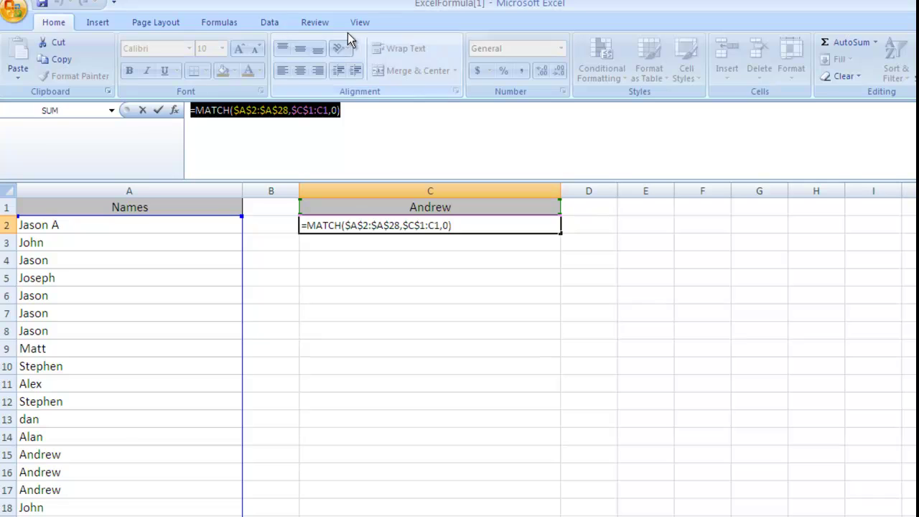
Re-evaluate the MATCH array, picking out the #N/A values and the single 1
{"action": "left_click", "coordinate": [212, 21]}
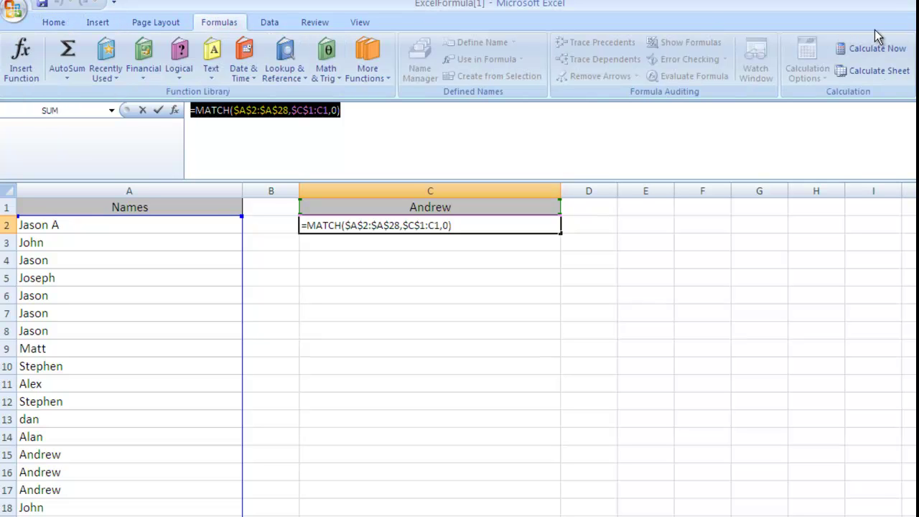
{"action": "left_click", "coordinate": [873, 52]}
{"action": "left_click_drag", "start_coordinate": [205, 110], "coordinate": [544, 115]}
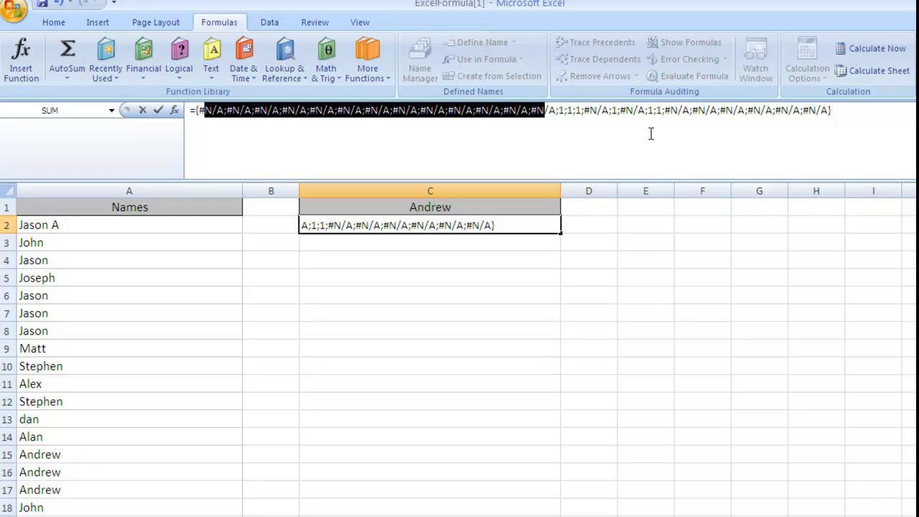
{"action": "double_click", "coordinate": [563, 110]}
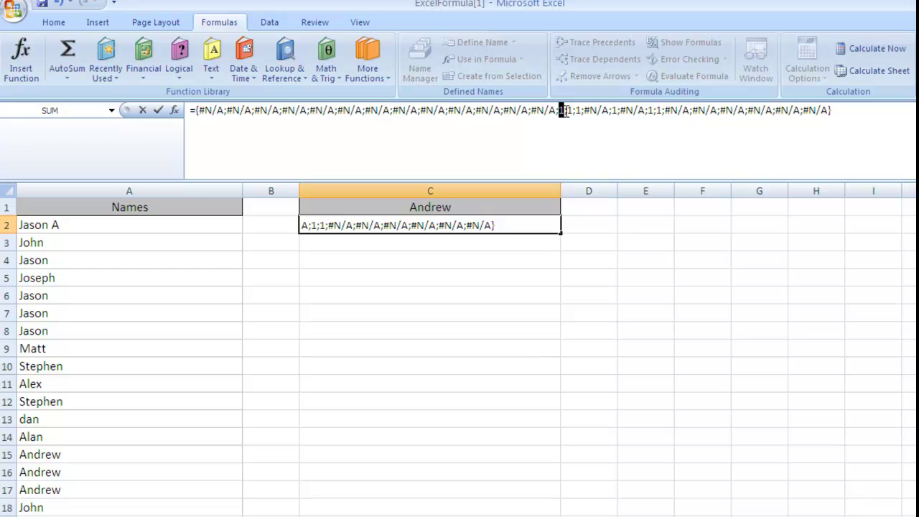
{"action": "left_click", "coordinate": [563, 111]}
{"action": "key", "text": "Escape"}
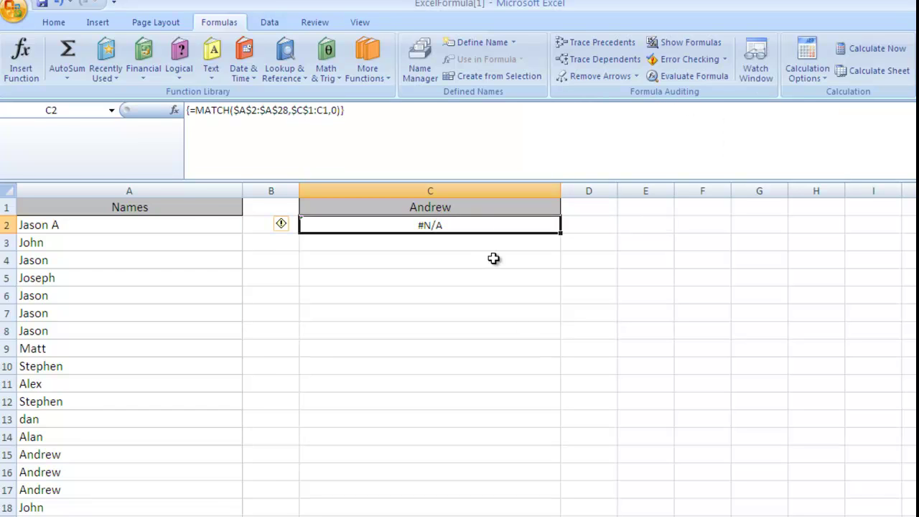
Change the C1 header back to Uniques
{"action": "left_click", "coordinate": [414, 206]}
{"action": "type", "text": "Uniques"}
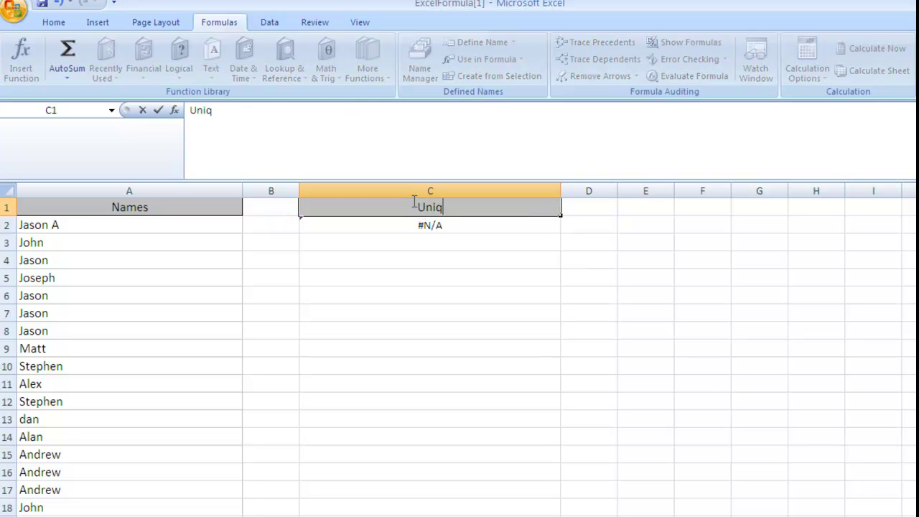
{"action": "key", "text": "Return"}
Wrap C2's MATCH formula inside ISNA( )
{"action": "key", "text": "F2"}
{"action": "key", "text": "Home"}
{"action": "key", "text": "Right"}
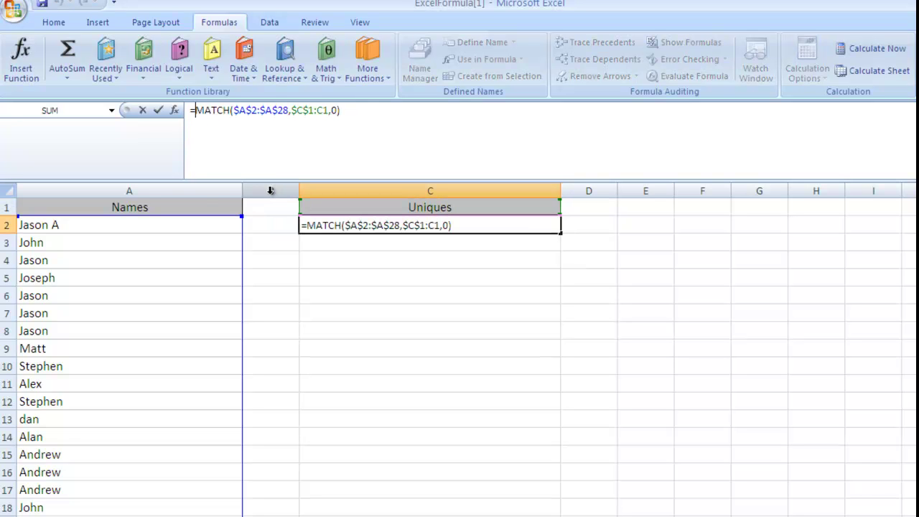
{"action": "type", "text": "isna("}
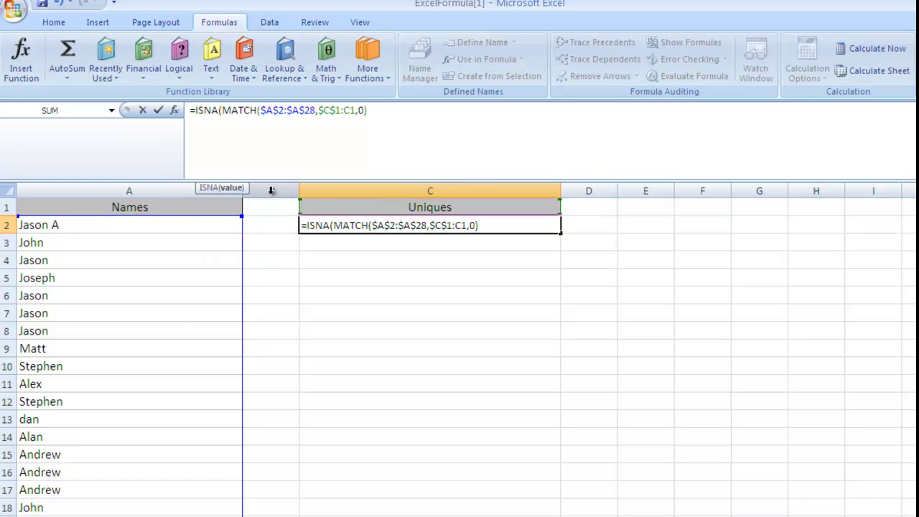
{"action": "left_click", "coordinate": [228, 115]}
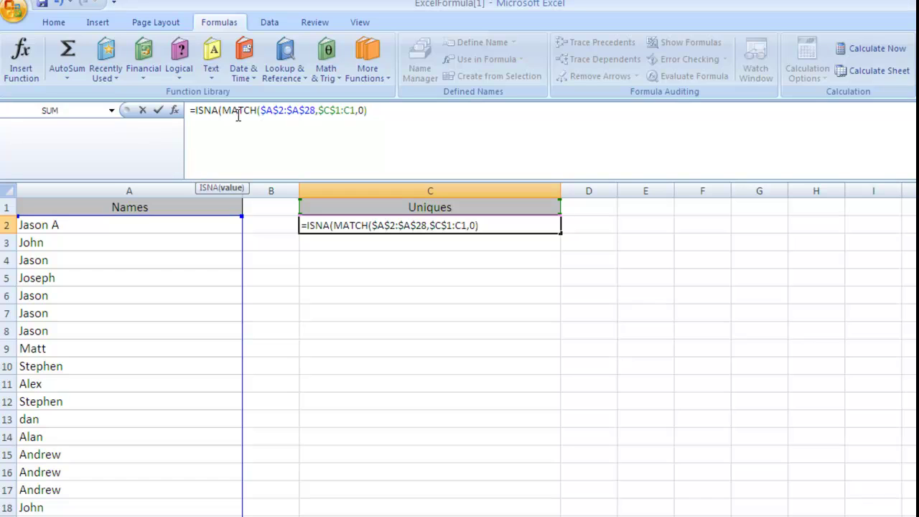
{"action": "left_click", "coordinate": [380, 115]}
{"action": "type", "text": ")"}
Preview the ISNA results as a TRUE array with F9, then restore the formula
{"action": "key", "text": "shift+Home"}
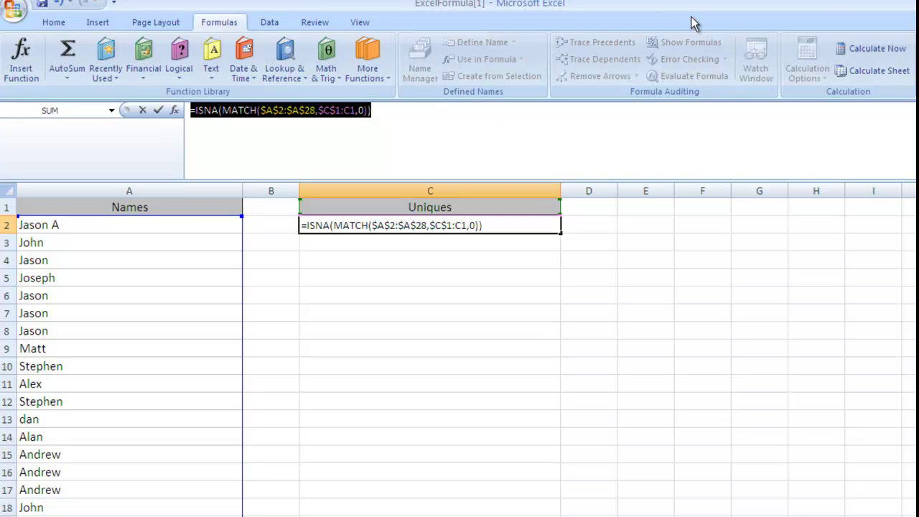
{"action": "key", "text": "F9"}
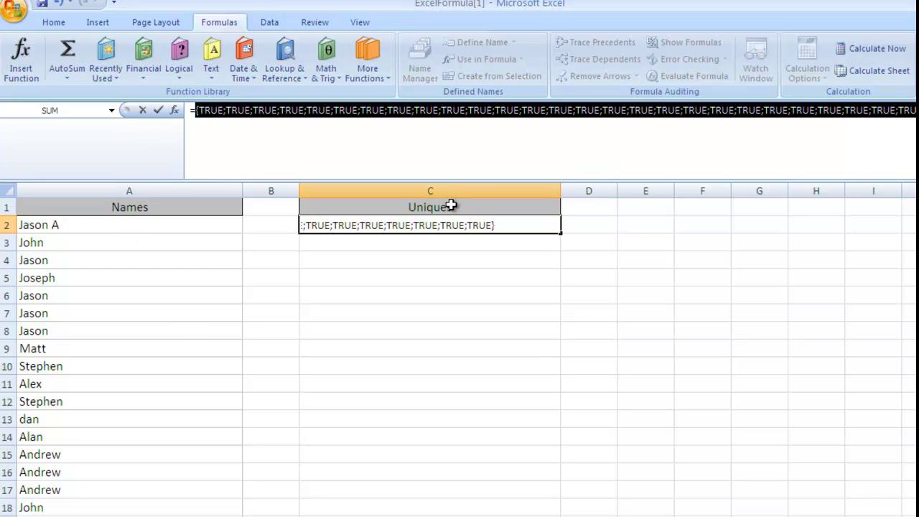
{"action": "key", "text": "ctrl+z"}
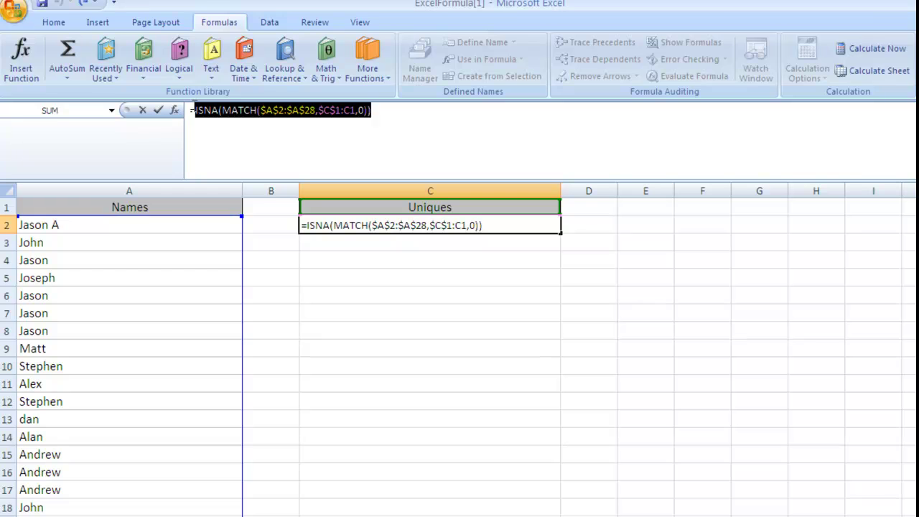
{"action": "left_click", "coordinate": [195, 108]}
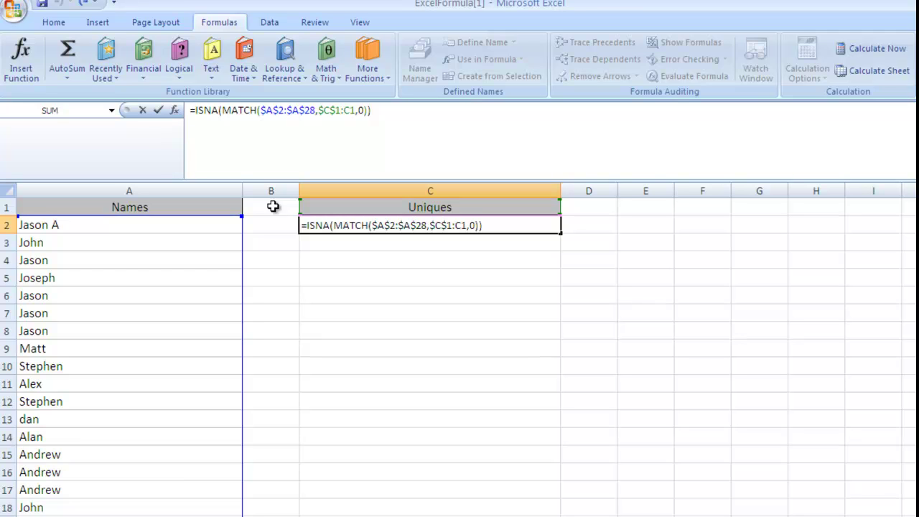
Wrap the ISNA expression in a double negative --( ) and preview the resulting 1s
{"action": "type", "text": "--("}
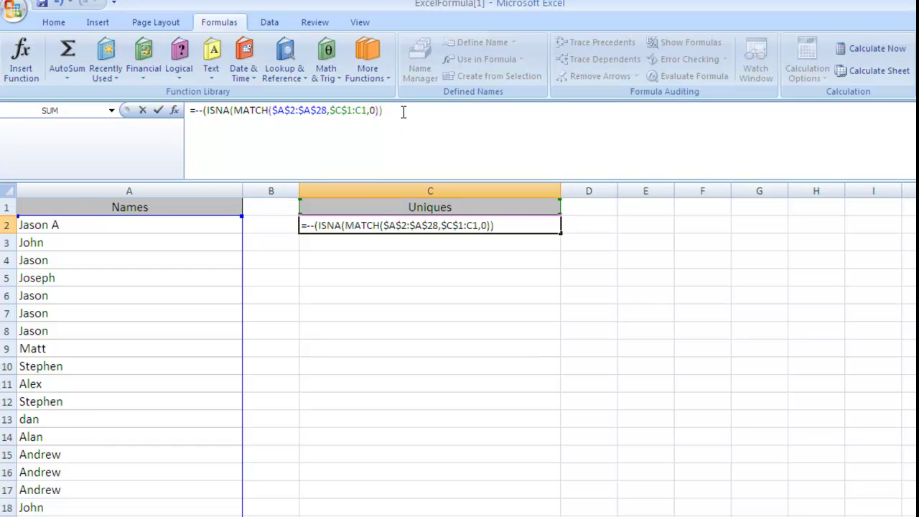
{"action": "type", "text": ")"}
{"action": "key", "text": "shift+Left"}
{"action": "key", "text": "shift+Left"}
{"action": "key", "text": "shift+Left"}
{"action": "key", "text": "shift+Left"}
{"action": "key", "text": "shift+Left"}
{"action": "key", "text": "shift+Left"}
{"action": "key", "text": "shift+Left"}
{"action": "key", "text": "shift+Left"}
{"action": "key", "text": "shift+Left"}
{"action": "key", "text": "shift+Left"}
{"action": "key", "text": "shift+Left"}
{"action": "key", "text": "shift+Left"}
{"action": "key", "text": "shift+Left"}
{"action": "key", "text": "shift+Left"}
{"action": "key", "text": "shift+Left"}
{"action": "key", "text": "shift+Left"}
{"action": "key", "text": "shift+Left"}
{"action": "key", "text": "shift+Left"}
{"action": "key", "text": "shift+Left"}
{"action": "key", "text": "shift+Left"}
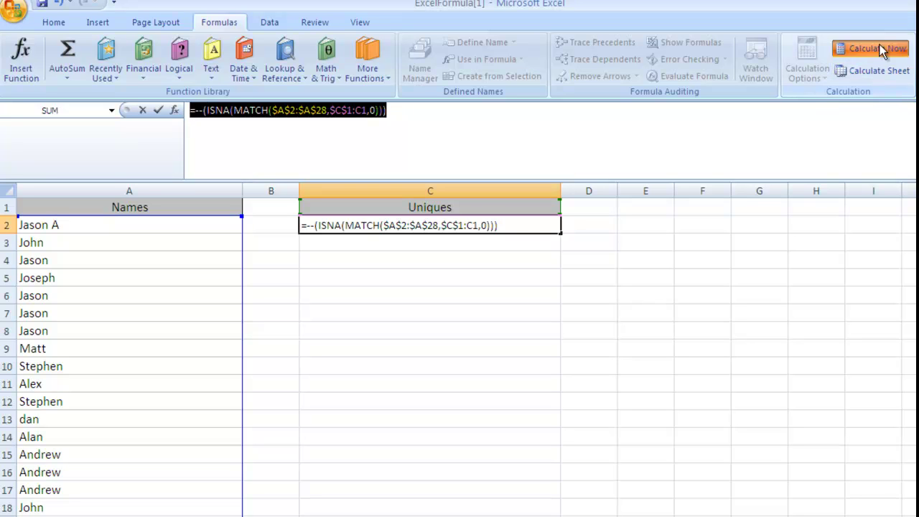
{"action": "key", "text": "F9"}
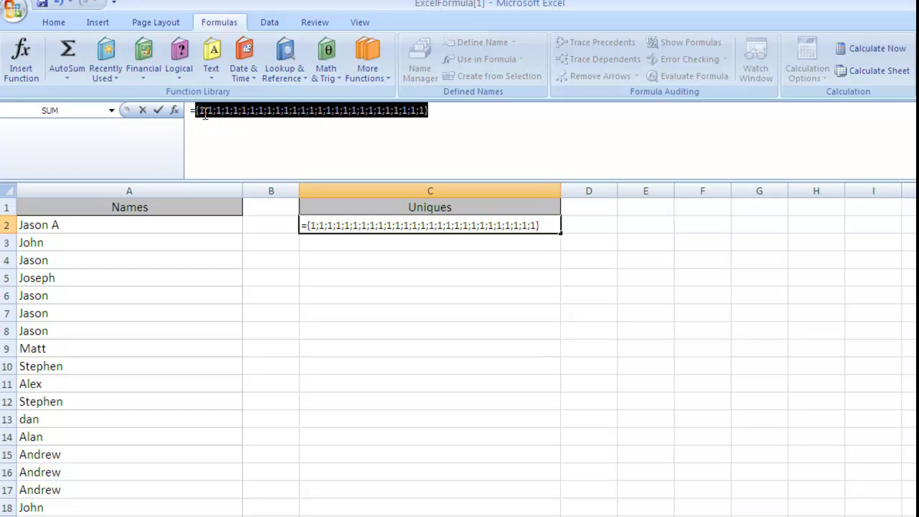
{"action": "key", "text": "ctrl+z"}
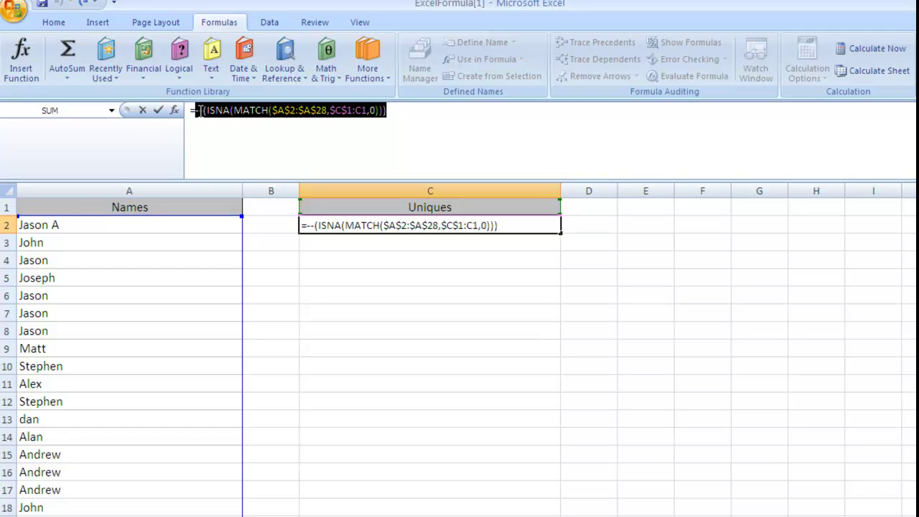
Re-evaluate the whole formula with F9 to confirm the array of 1s, then restore it
{"action": "left_click", "coordinate": [198, 110]}
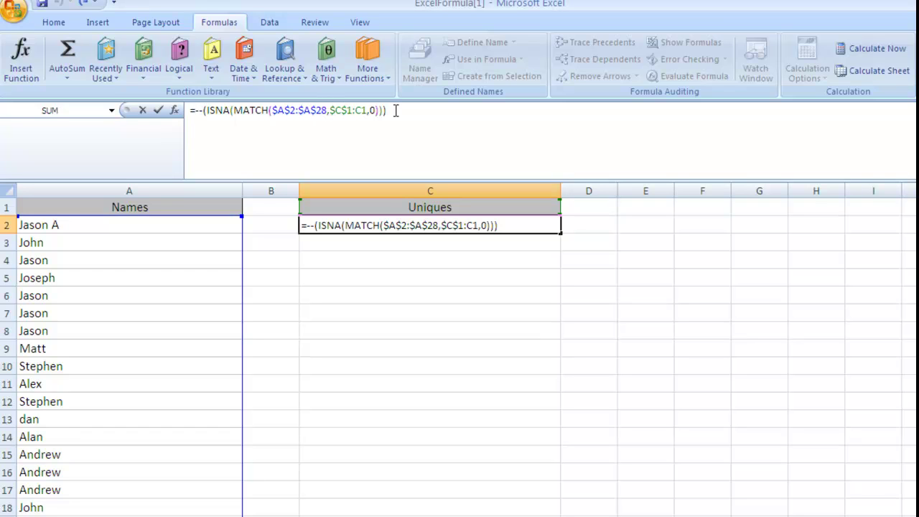
{"action": "left_click_drag", "start_coordinate": [395, 110], "coordinate": [180, 110]}
{"action": "key", "text": "F9"}
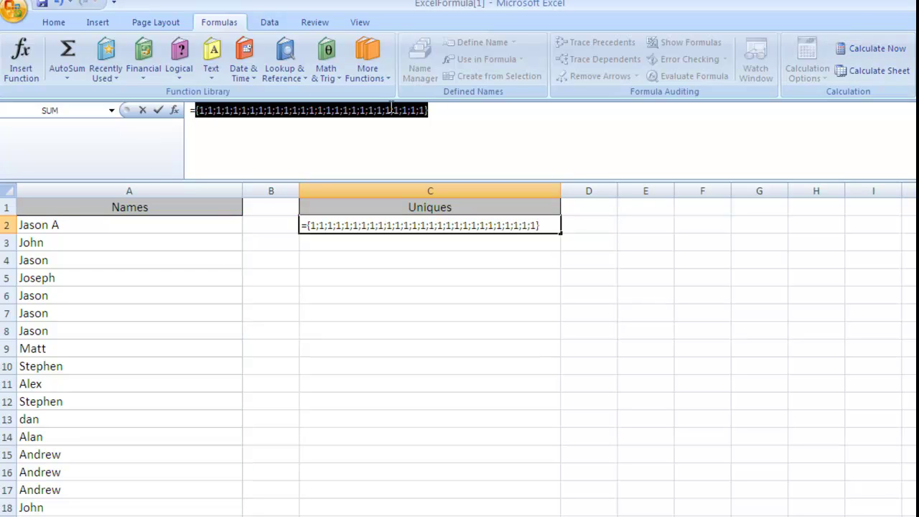
{"action": "key", "text": "ctrl+z"}
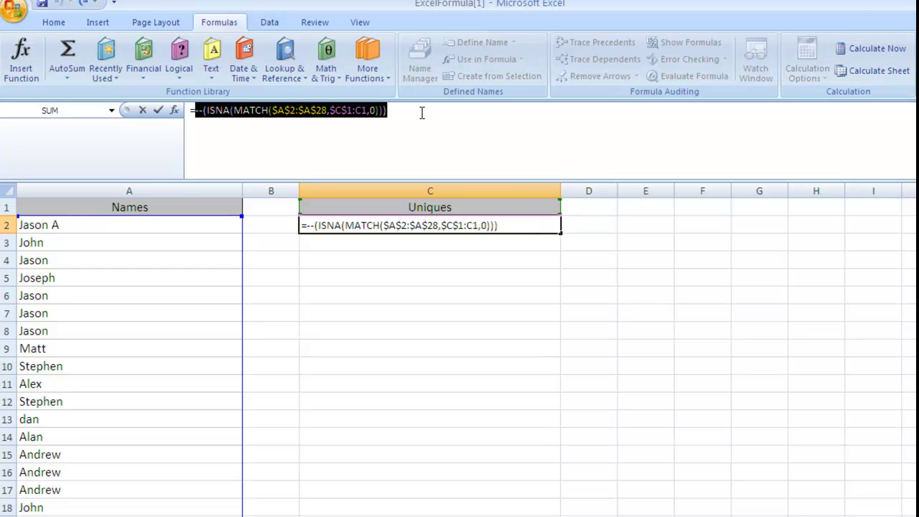
{"action": "left_click", "coordinate": [407, 110]}
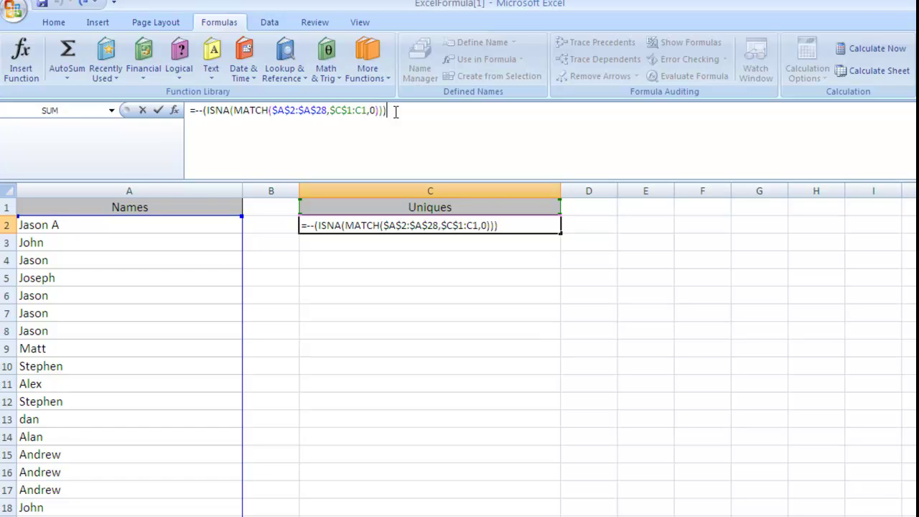
Append -ROW($A$2:$A$28) to C2's formula
{"action": "type", "text": "-row("}
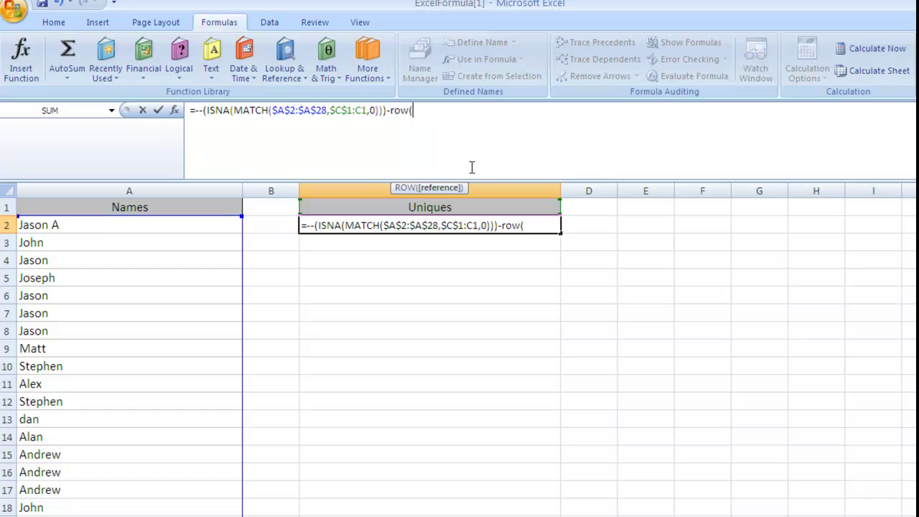
{"action": "left_click_drag", "start_coordinate": [430, 189], "coordinate": [378, 157]}
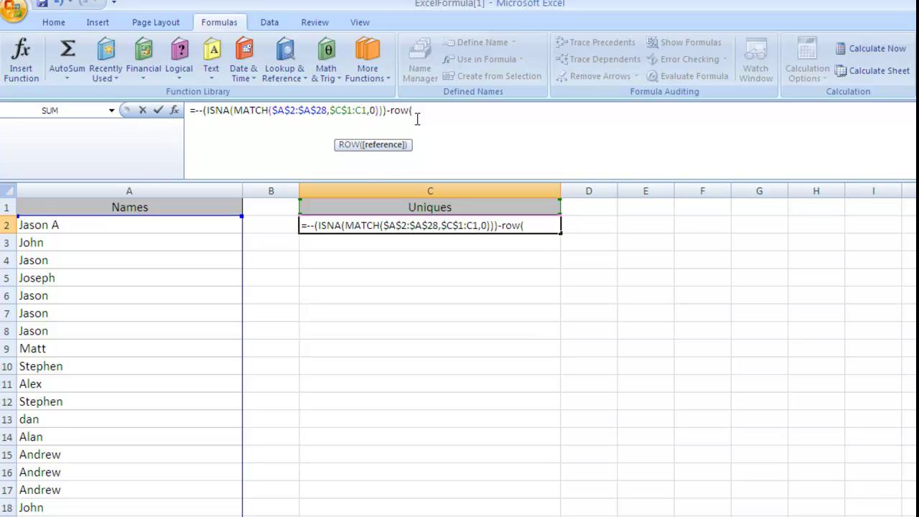
{"action": "left_click_drag", "start_coordinate": [136, 226], "coordinate": [153, 516]}
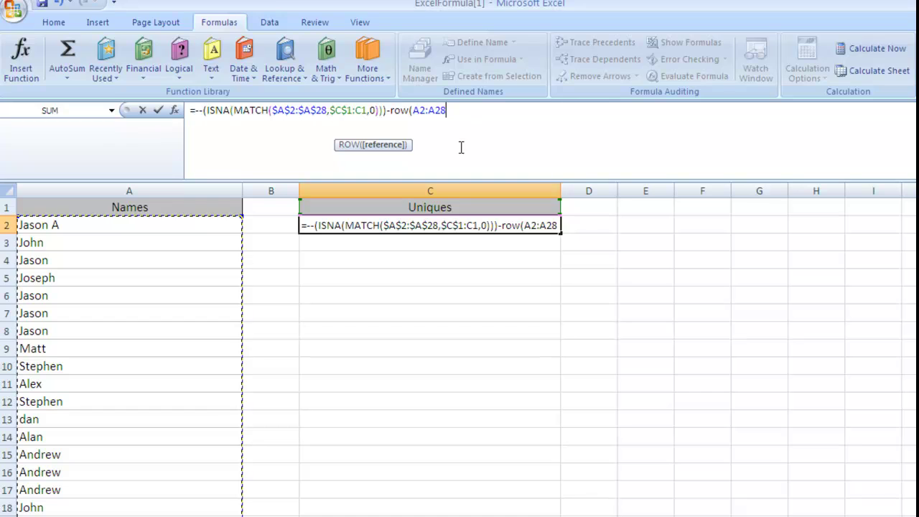
{"action": "key", "text": "F4"}
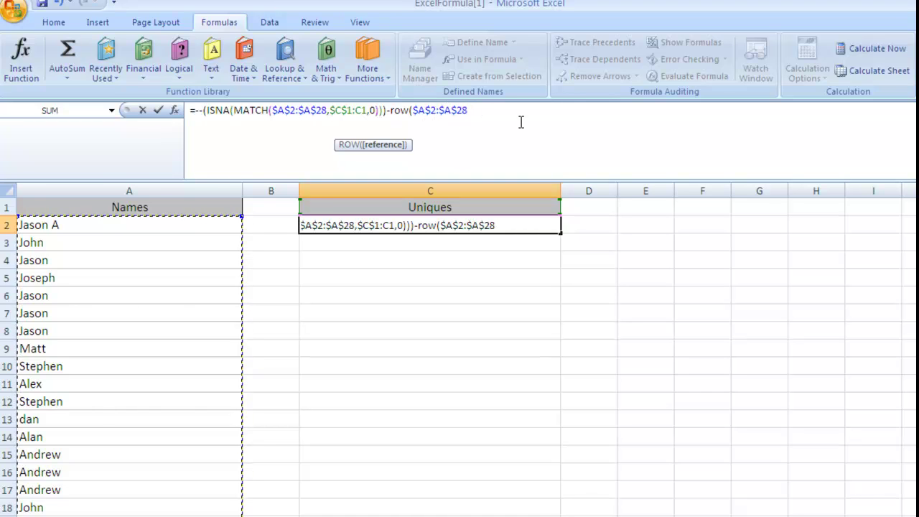
{"action": "type", "text": ")"}
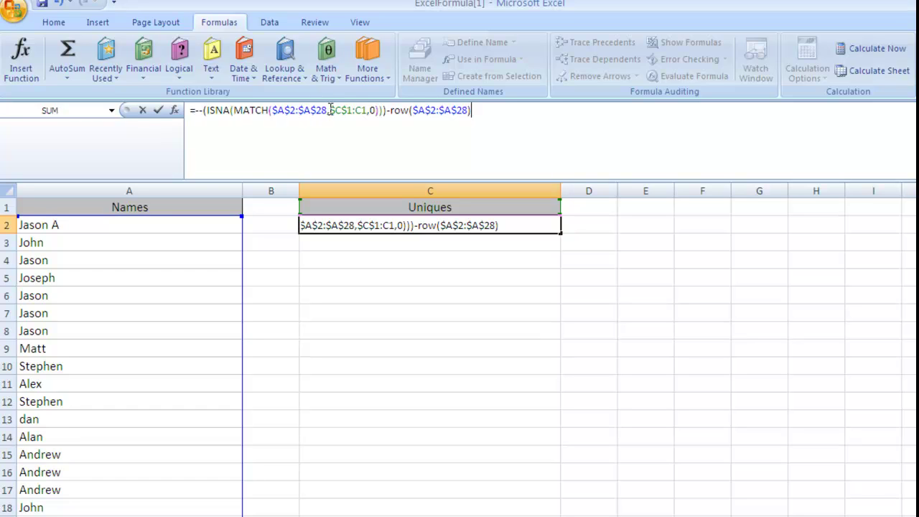
Preview the formula as an array from -1 to -27 with F9, then restore it
{"action": "key", "text": "shift+Home"}
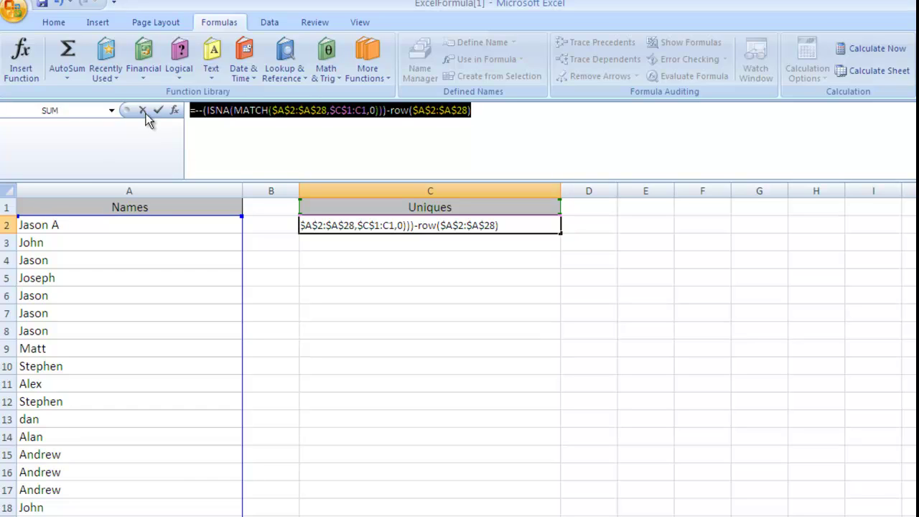
{"action": "left_click", "coordinate": [149, 111]}
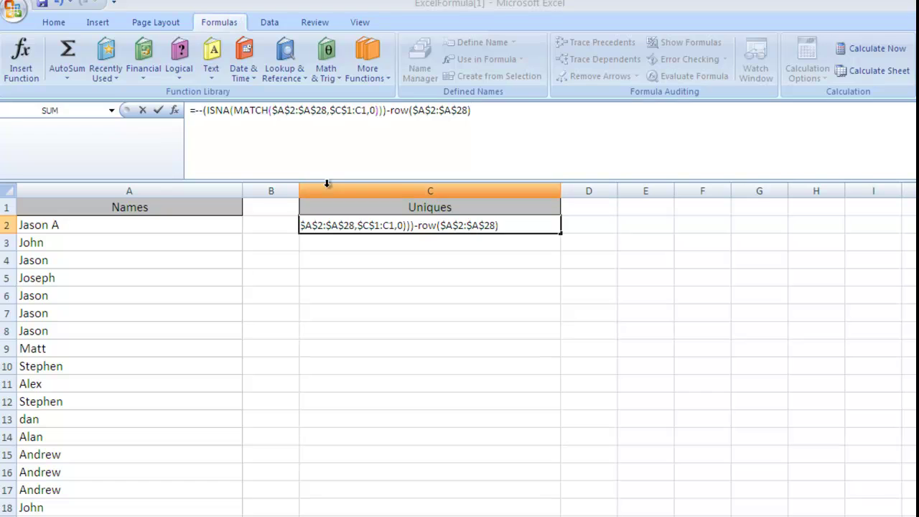
{"action": "left_click", "coordinate": [378, 125]}
{"action": "key", "text": "shift+Home"}
{"action": "key", "text": "F9"}
{"action": "left_click", "coordinate": [648, 137]}
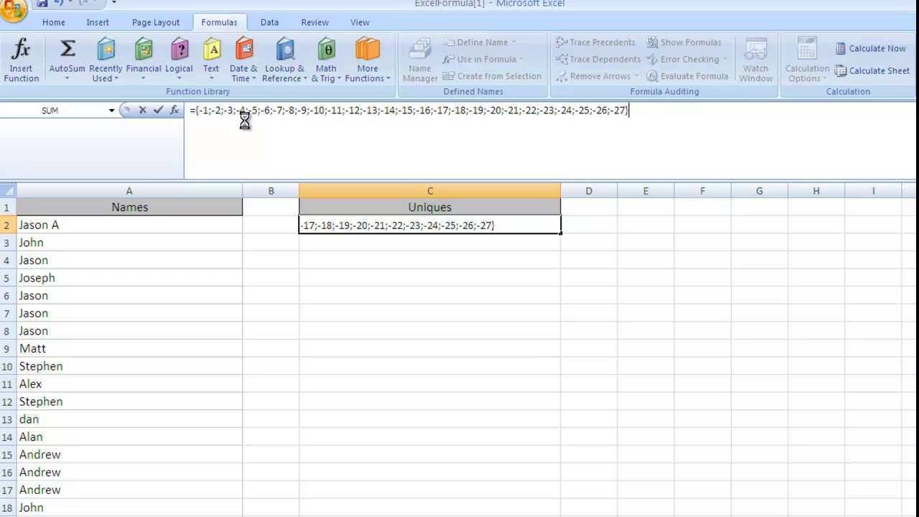
{"action": "key", "text": "ctrl+z"}
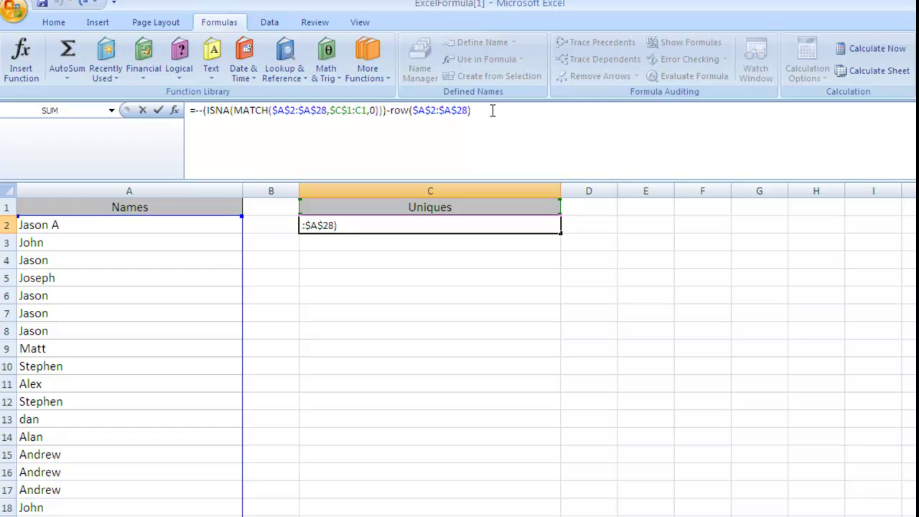
Divide the ROW term by 10000 and preview the evaluated array before restoring the formula
{"action": "type", "text": "/10000"}
{"action": "left_click_drag", "start_coordinate": [593, 115], "coordinate": [464, 110]}
{"action": "key", "text": "F9"}
{"action": "left_click", "coordinate": [392, 128]}
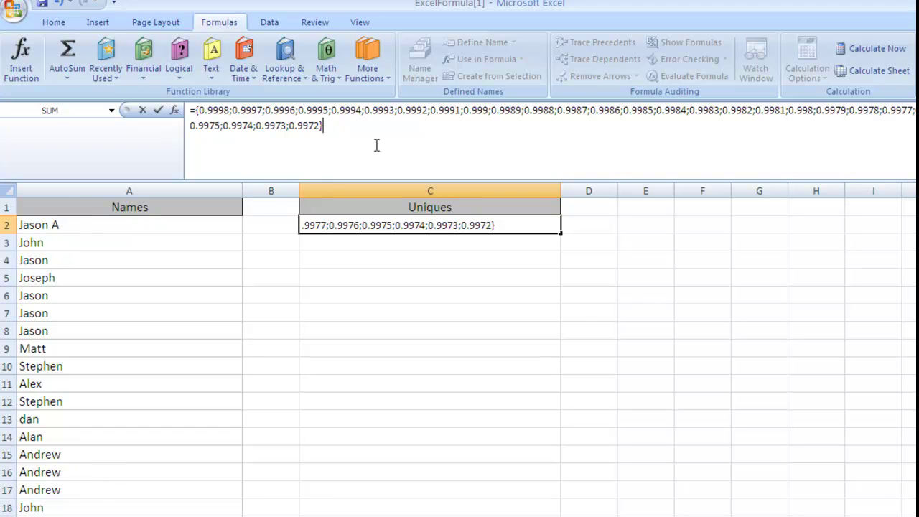
{"action": "key", "text": "ctrl+z"}
{"action": "left_click", "coordinate": [213, 112]}
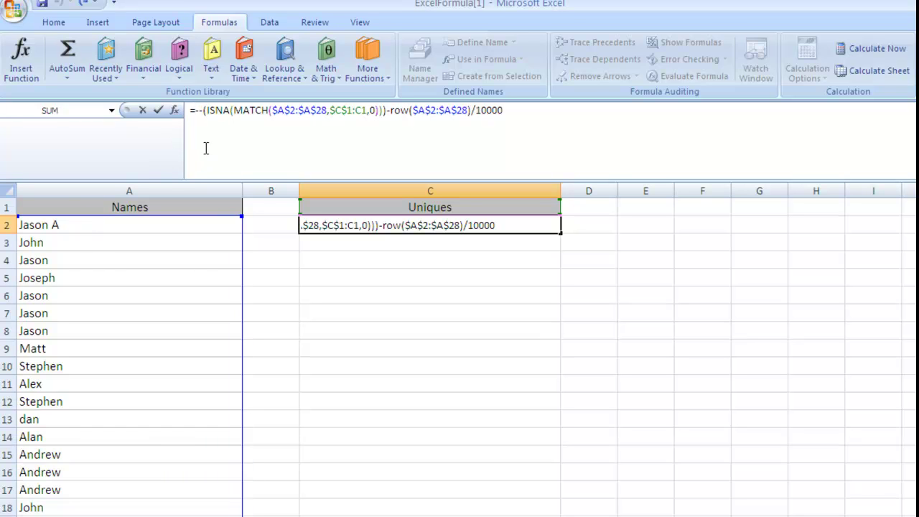
Wrap the whole expression in MAX( )
{"action": "type", "text": "max("}
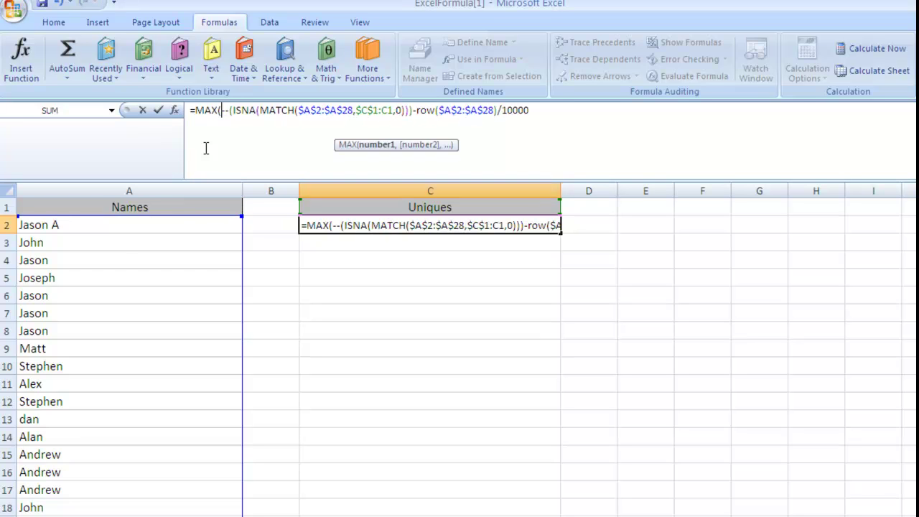
{"action": "left_click", "coordinate": [560, 111]}
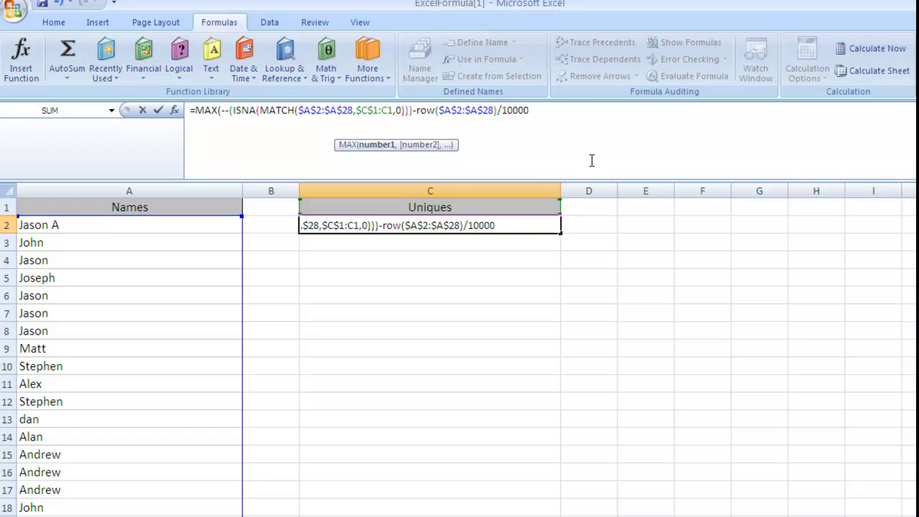
{"action": "type", "text": ")"}
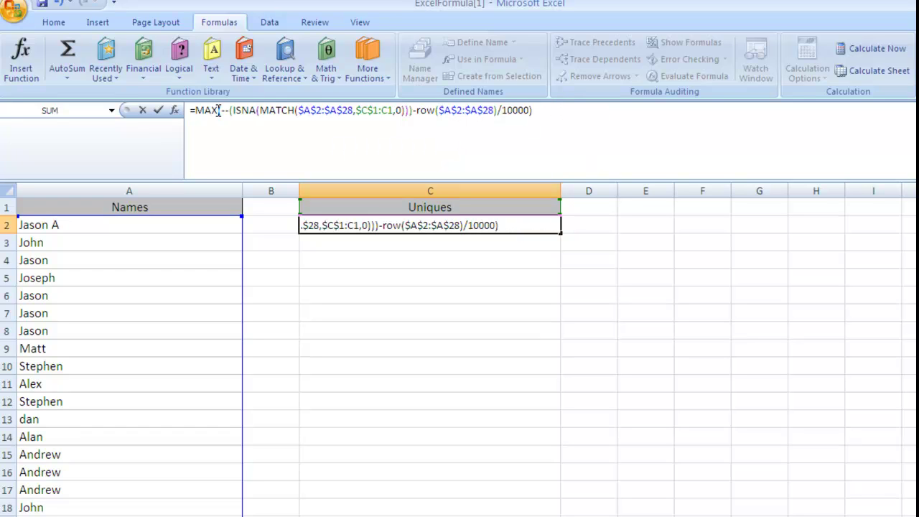
Preview the formula's value of 0.9998 with Calculate Now, then restore it
{"action": "left_click_drag", "start_coordinate": [546, 111], "coordinate": [166, 113]}
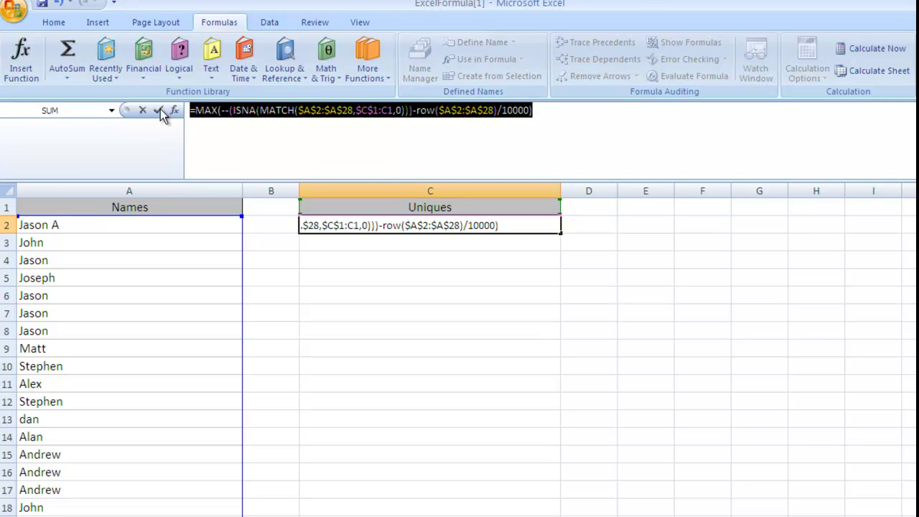
{"action": "left_click", "coordinate": [865, 42]}
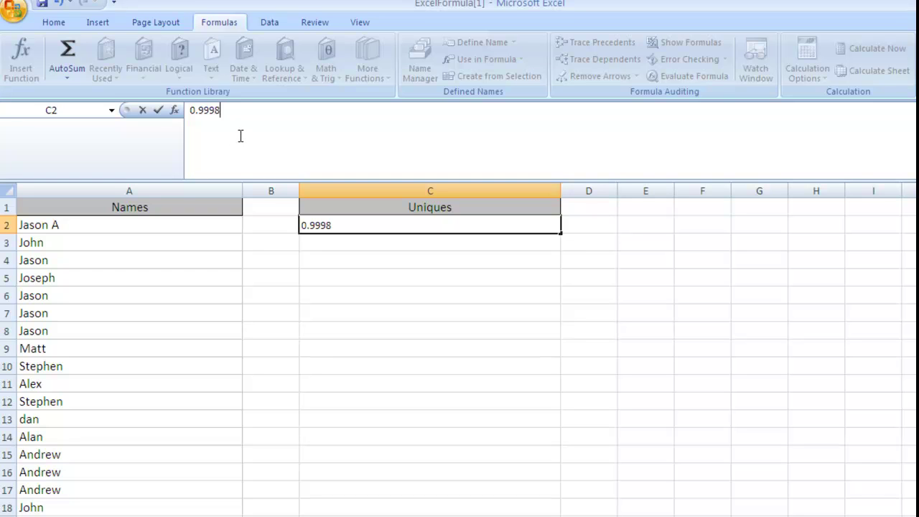
{"action": "key", "text": "ctrl+z"}
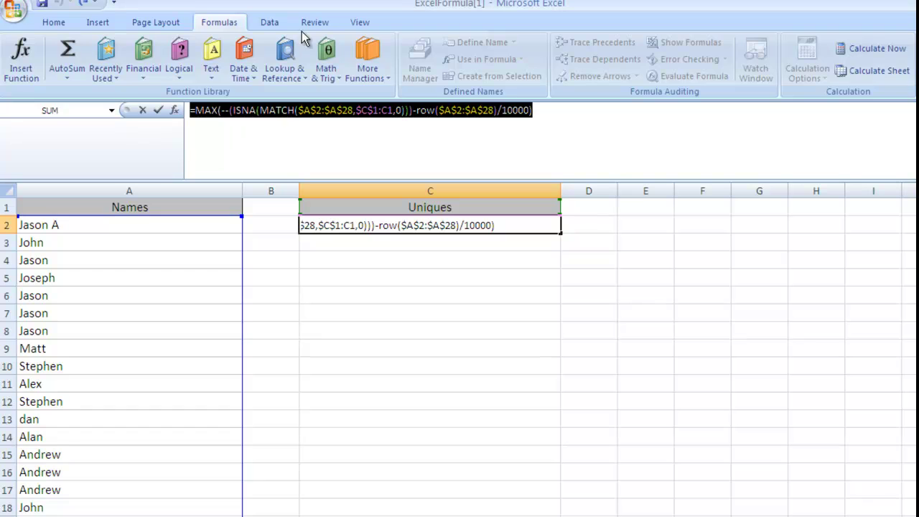
{"action": "left_click_drag", "start_coordinate": [194, 110], "coordinate": [543, 106]}
{"action": "key", "text": "Left"}
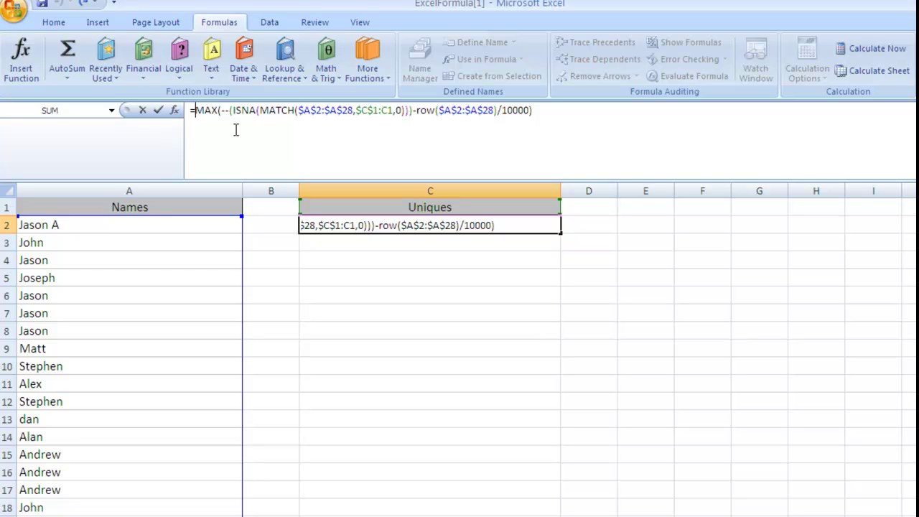
Wrap C2's MAX in MATCH over the copied --(ISNA...)/10000 array with match type 0, entered as an array formula returning 1
{"action": "type", "text": "match"}
{"action": "key", "text": "Tab"}
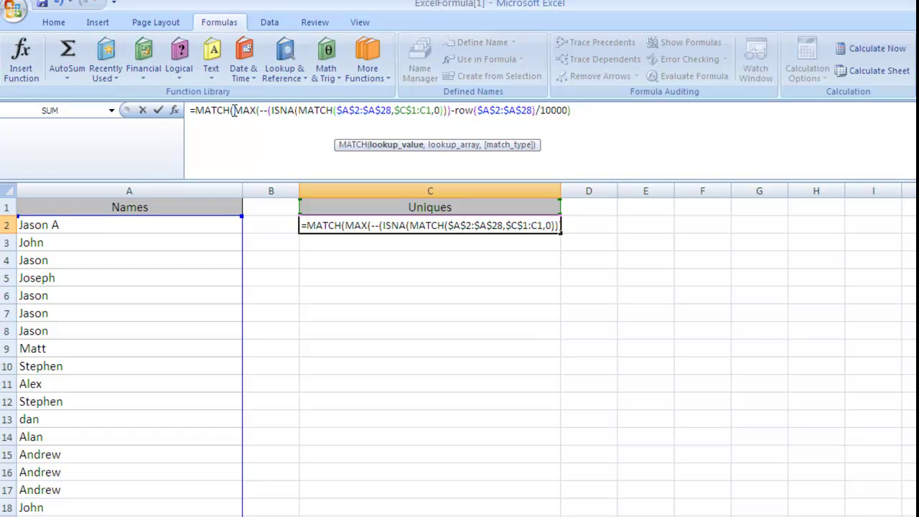
{"action": "type", "text": ","}
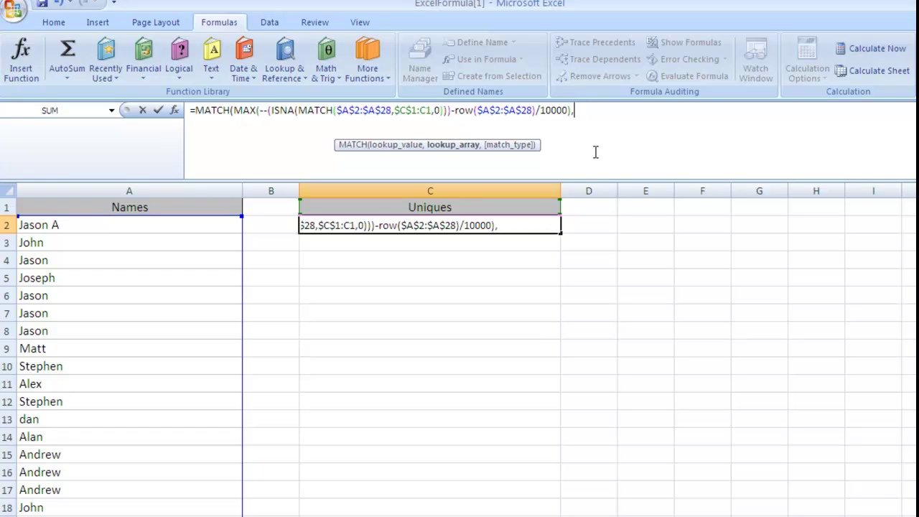
{"action": "left_click_drag", "start_coordinate": [260, 109], "coordinate": [568, 108]}
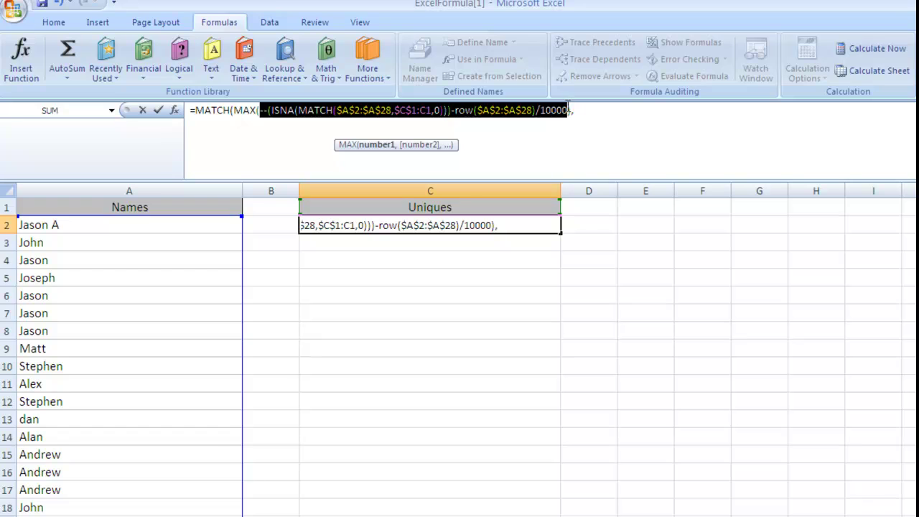
{"action": "key", "text": "ctrl+c"}
{"action": "left_click", "coordinate": [593, 112]}
{"action": "key", "text": "ctrl+v"}
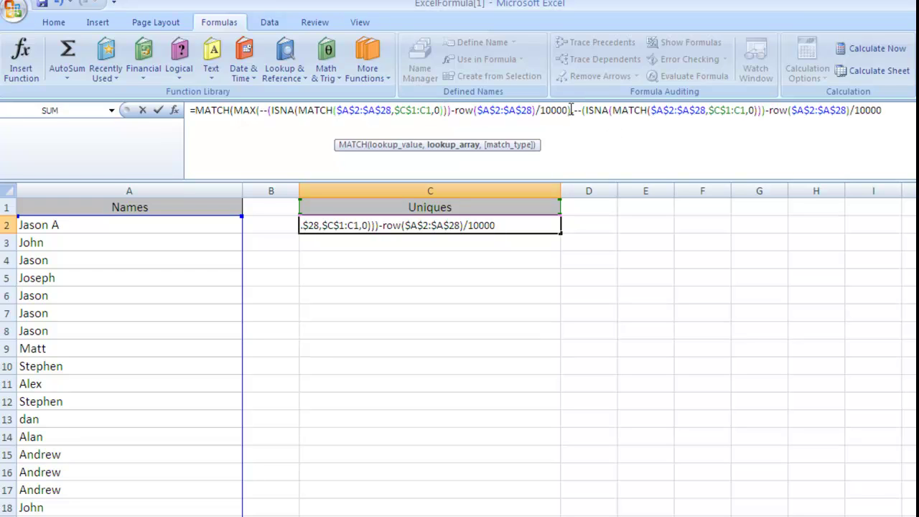
{"action": "type", "text": ", 0"}
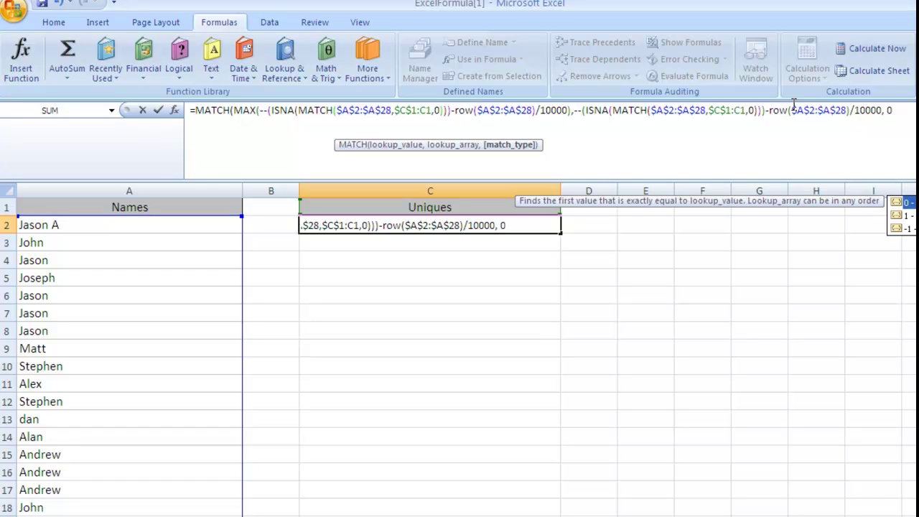
{"action": "type", "text": ")"}
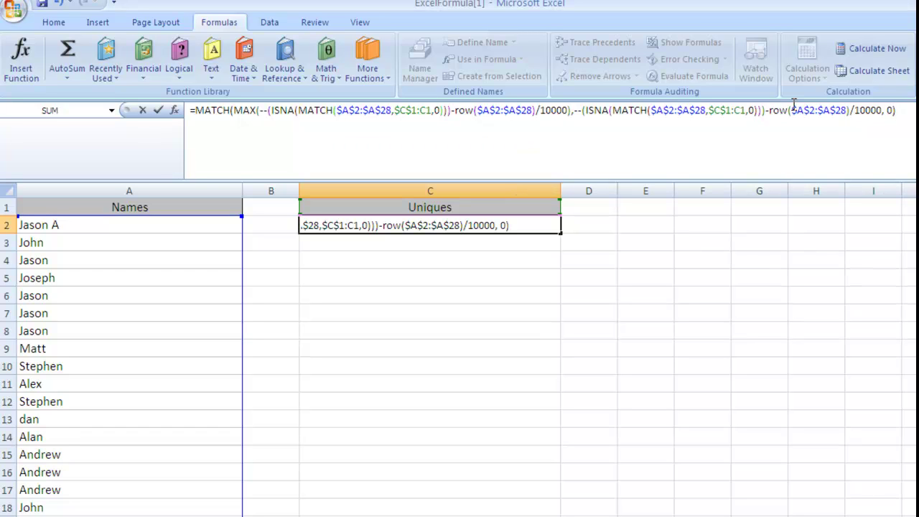
{"action": "key", "text": "ctrl+shift+Return"}
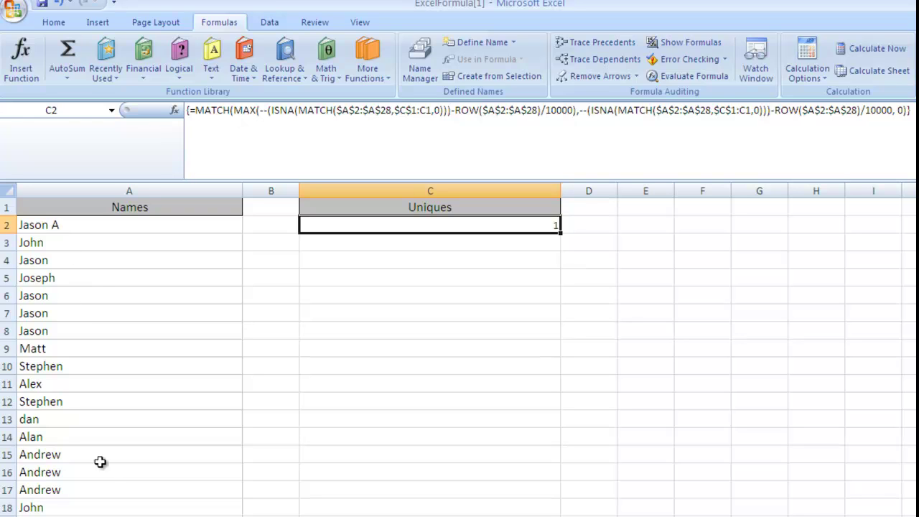
Insert an INDEX( function at the start of C2's formula
{"action": "left_click", "coordinate": [291, 166]}
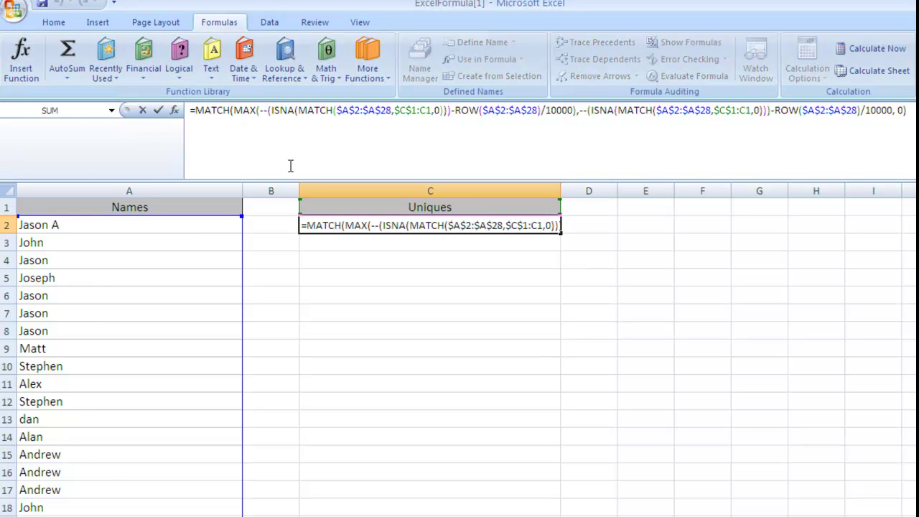
{"action": "type", "text": "ind"}
{"action": "key", "text": "Return"}
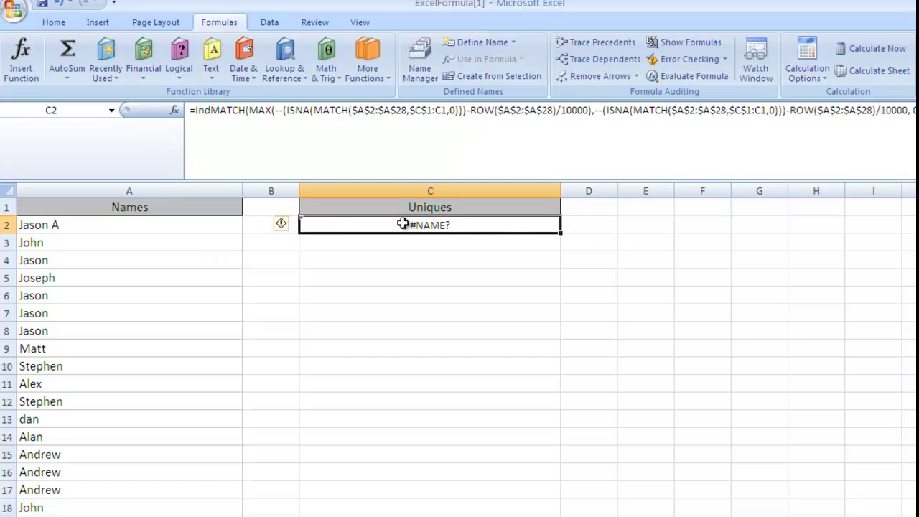
{"action": "double_click", "coordinate": [401, 225]}
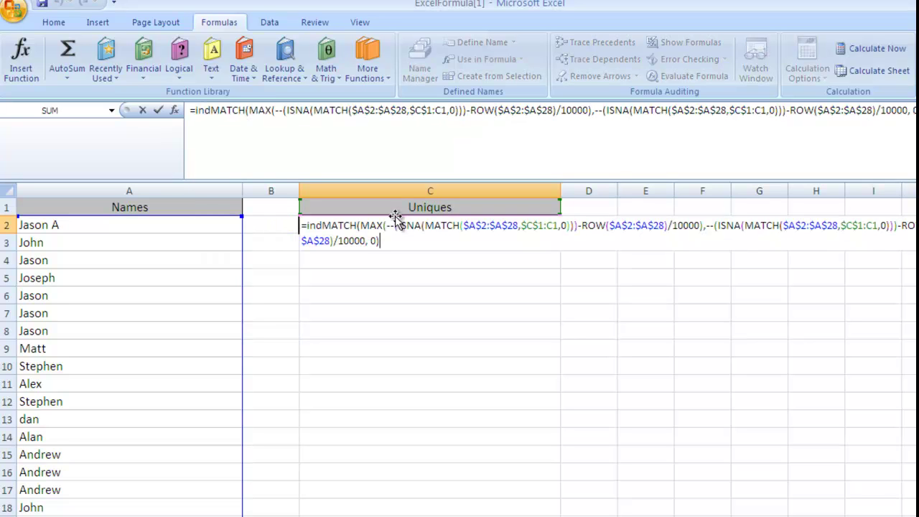
{"action": "left_click", "coordinate": [211, 109]}
{"action": "type", "text": "ex"}
{"action": "key", "text": "Tab"}
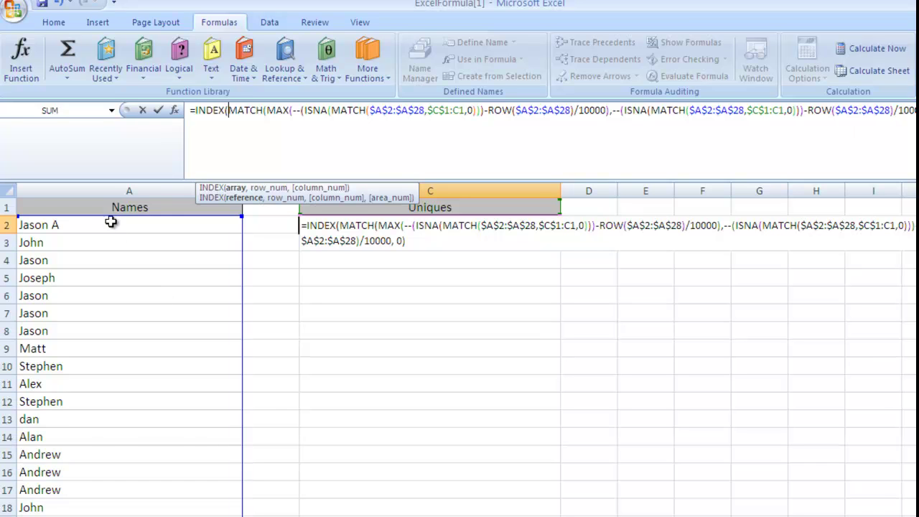
Set INDEX's array to $A$2:$A$28, close it, and commit as an array formula showing Jason A
{"action": "left_click_drag", "start_coordinate": [110, 219], "coordinate": [111, 516]}
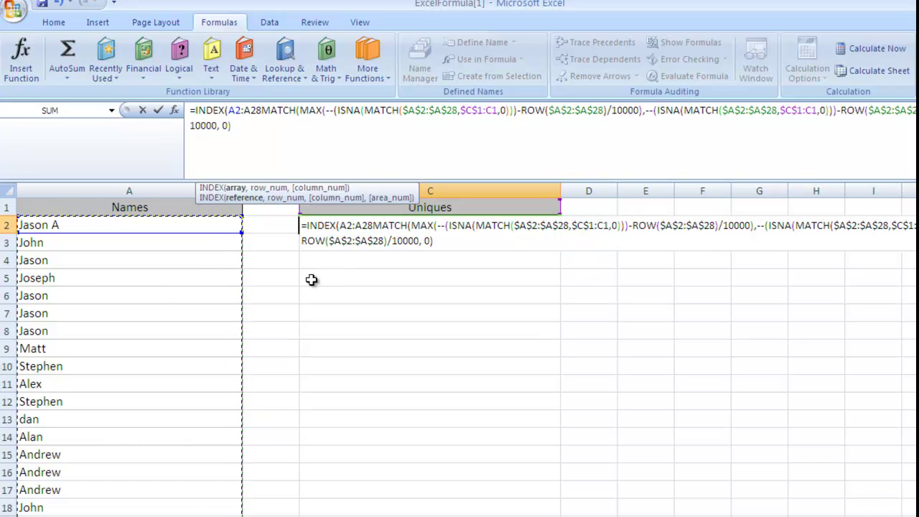
{"action": "key", "text": "F4"}
{"action": "type", "text": ","}
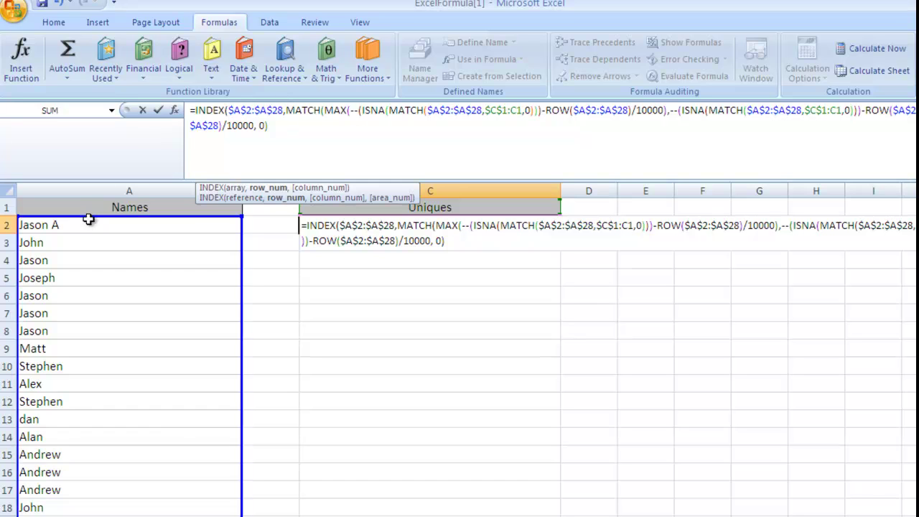
{"action": "left_click", "coordinate": [279, 144]}
{"action": "type", "text": ")"}
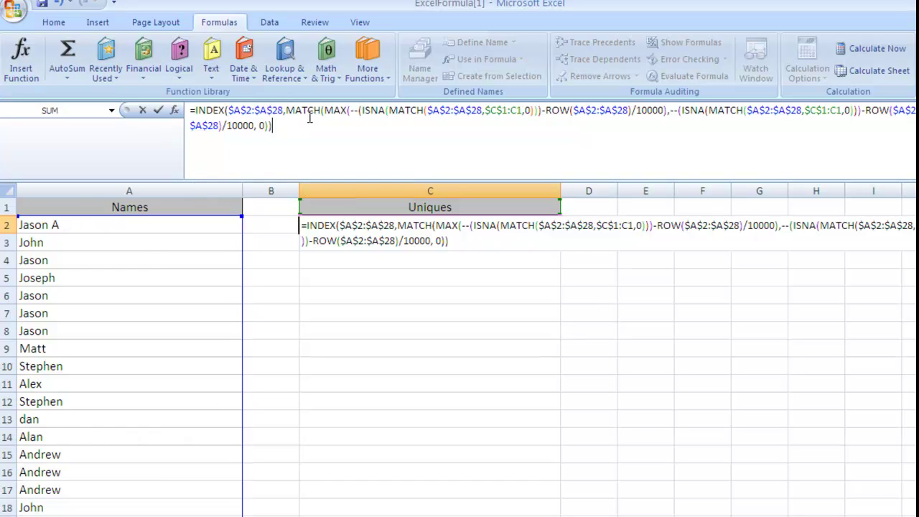
{"action": "key", "text": "ctrl+shift+Return"}
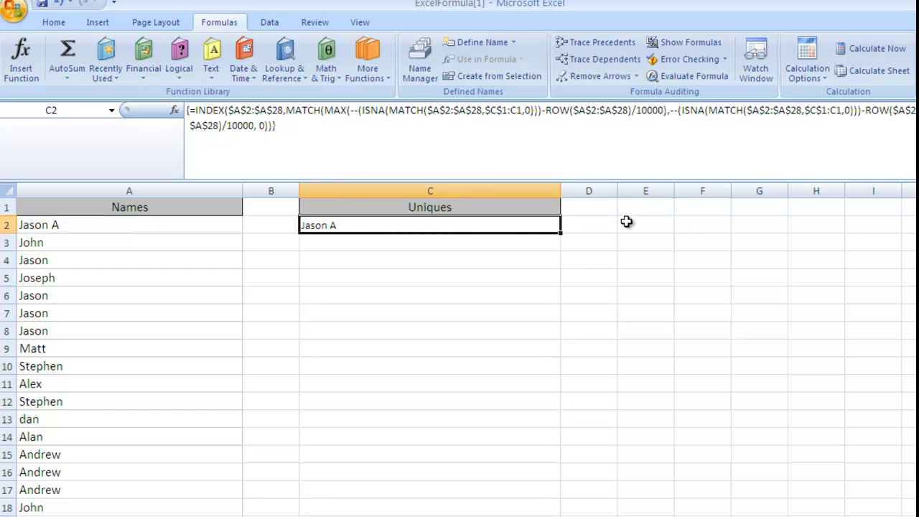
{"action": "left_click_drag", "start_coordinate": [562, 236], "coordinate": [563, 513]}
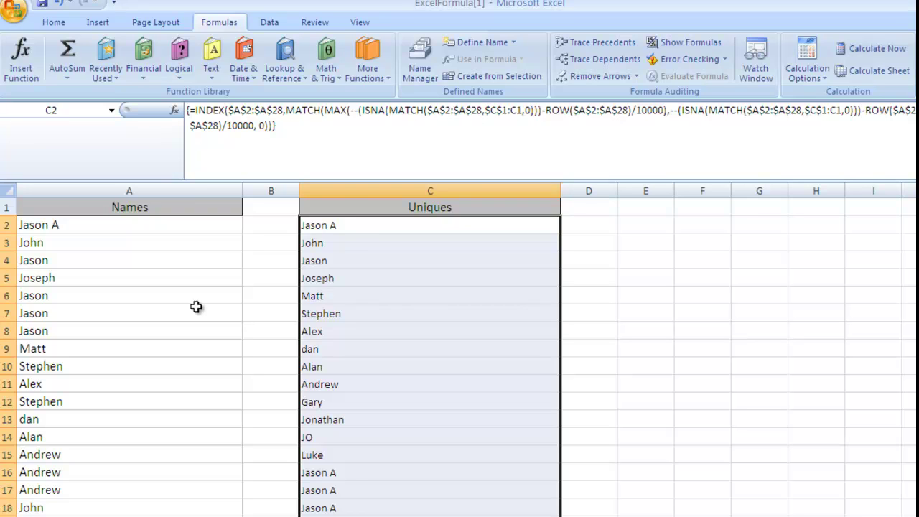
{"action": "left_click", "coordinate": [343, 227]}
{"action": "left_click", "coordinate": [340, 248]}
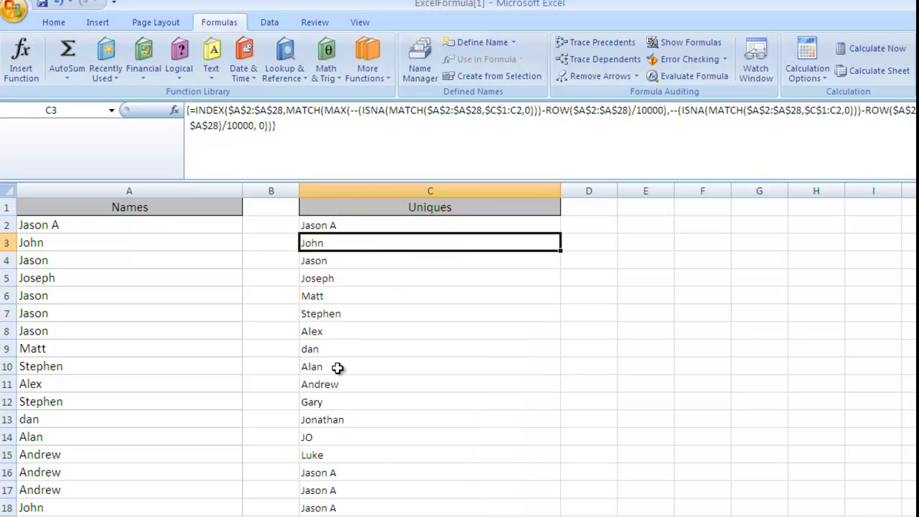
{"action": "left_click", "coordinate": [340, 368]}
{"action": "left_click", "coordinate": [342, 438]}
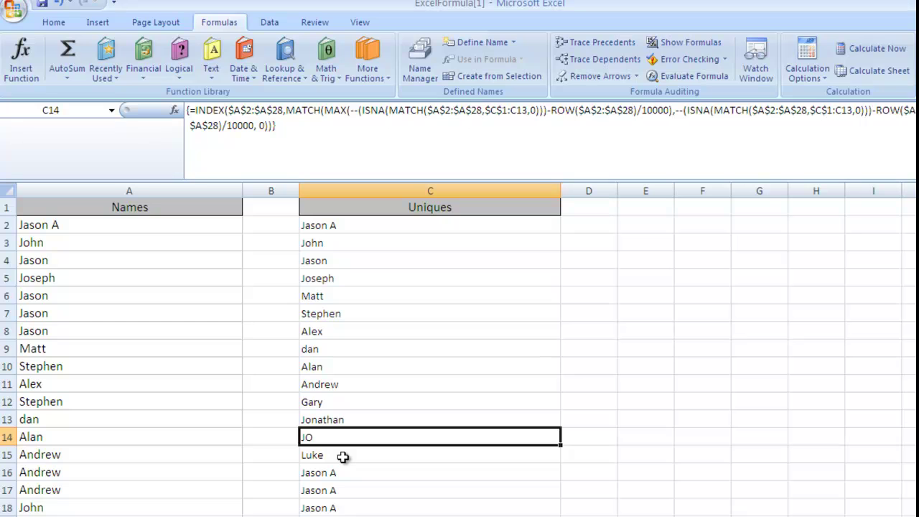
{"action": "left_click", "coordinate": [344, 456]}
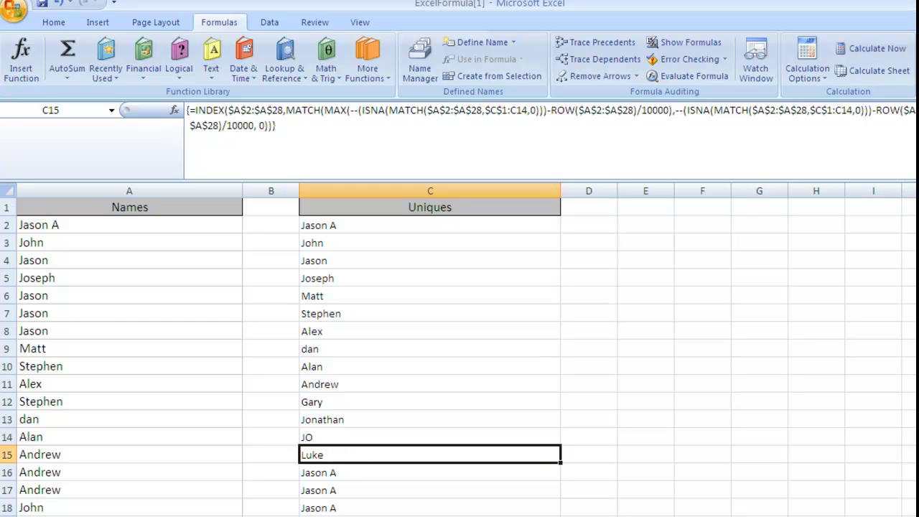
{"action": "left_click_drag", "start_coordinate": [323, 474], "coordinate": [323, 516]}
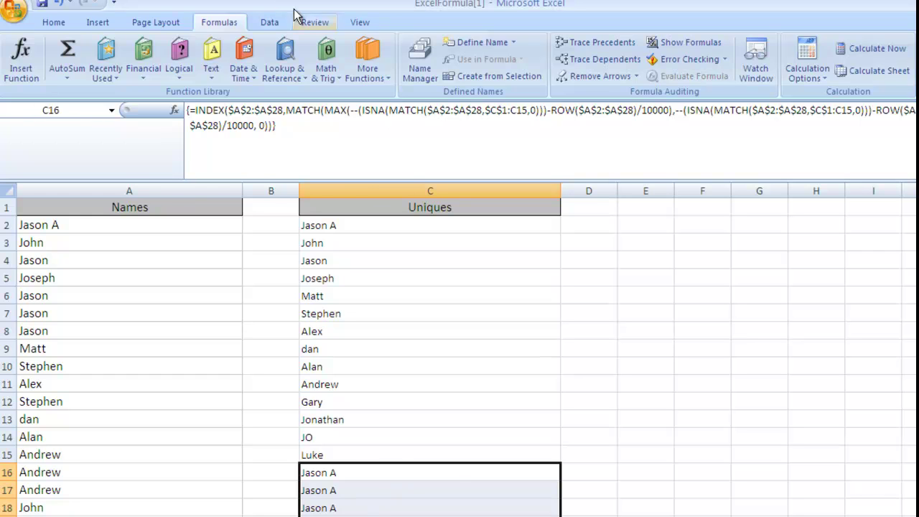
Evaluate C16's MAX argument with F9 to reveal all-negative values, then restore it and re-enter as an array formula
{"action": "left_click", "coordinate": [318, 120]}
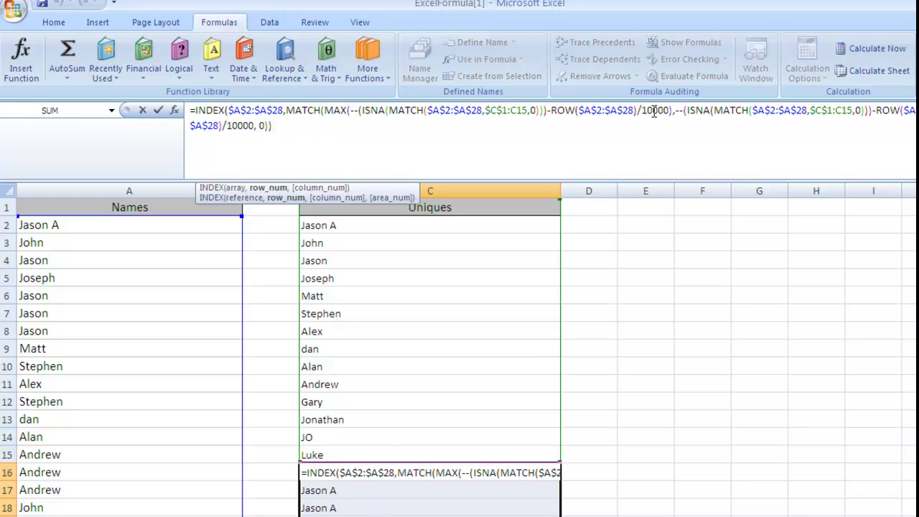
{"action": "left_click_drag", "start_coordinate": [670, 113], "coordinate": [379, 115]}
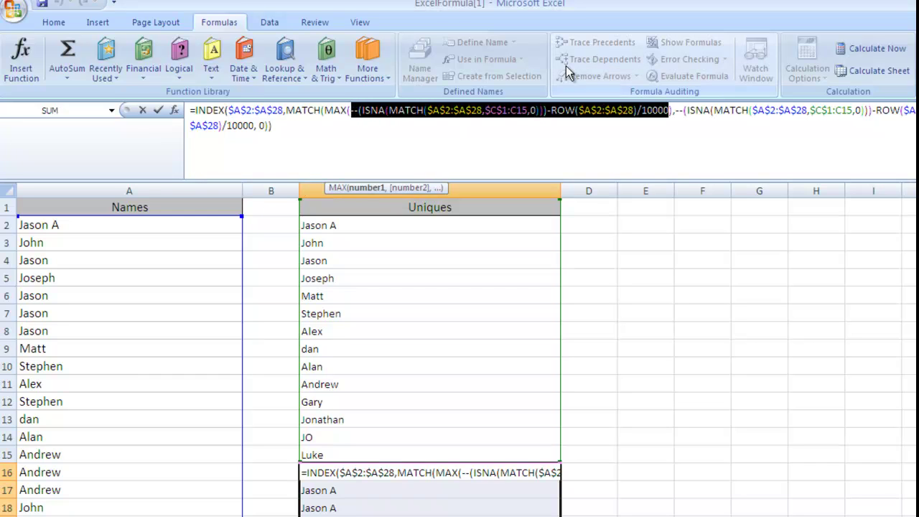
{"action": "key", "text": "F9"}
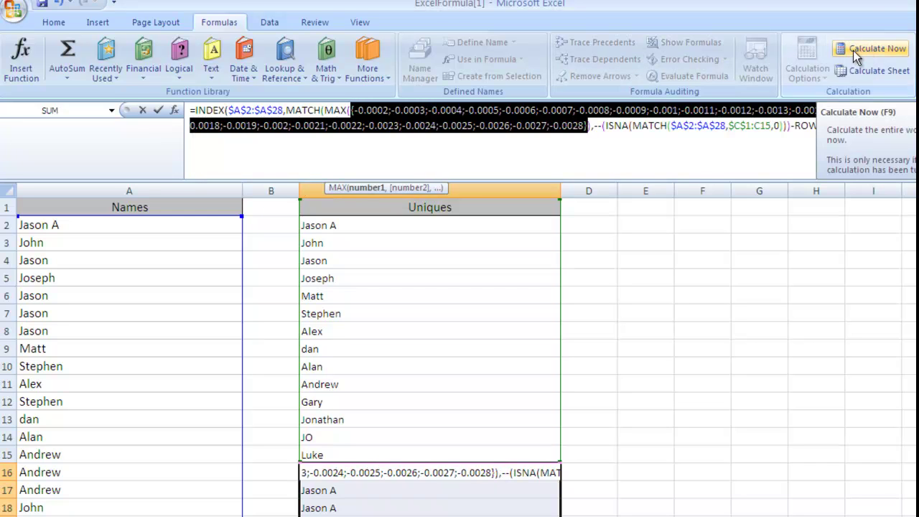
{"action": "left_click", "coordinate": [367, 150]}
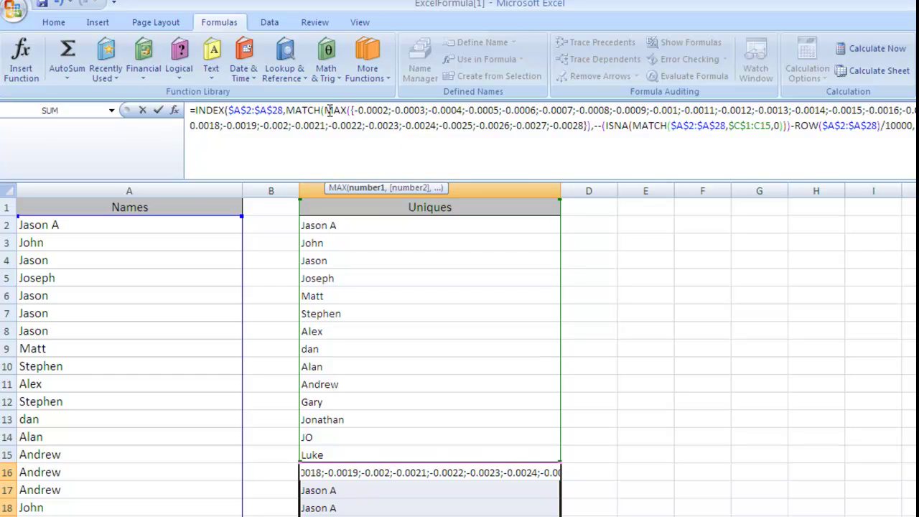
{"action": "key", "text": "ctrl+z"}
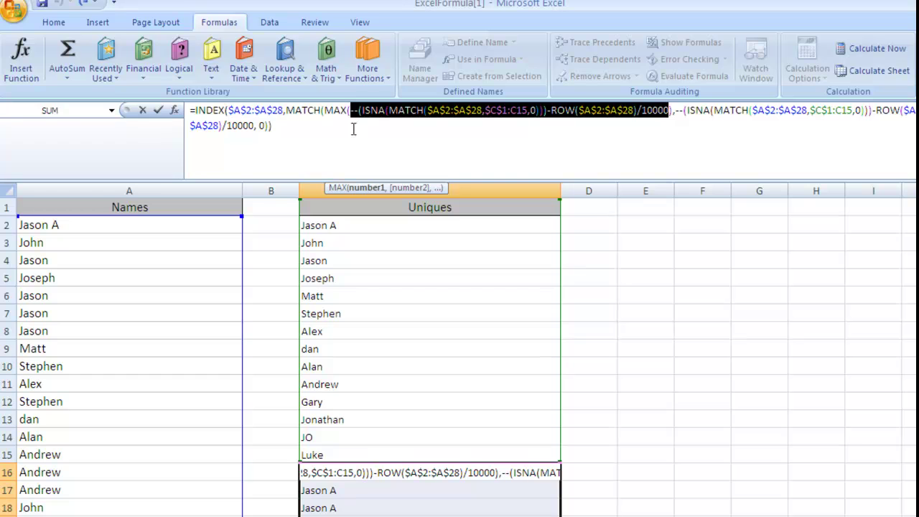
{"action": "key", "text": "ctrl+shift+Return"}
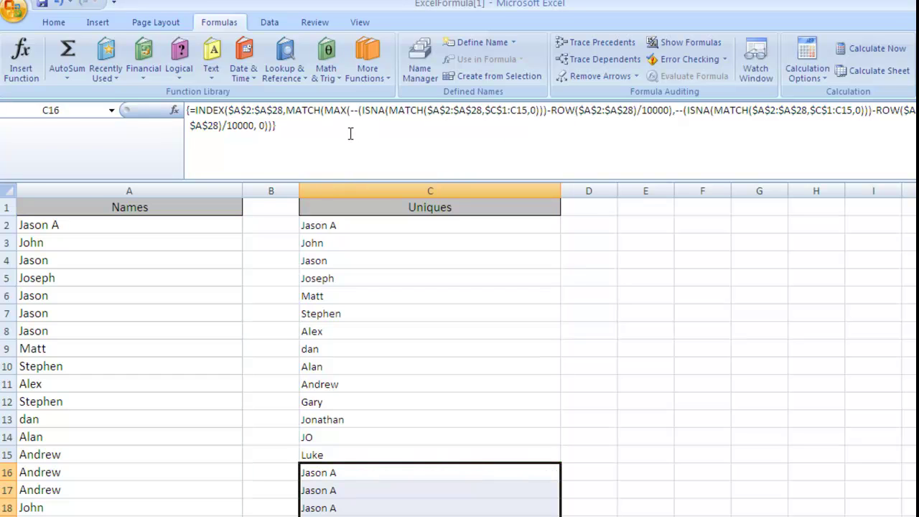
{"action": "left_click", "coordinate": [410, 471]}
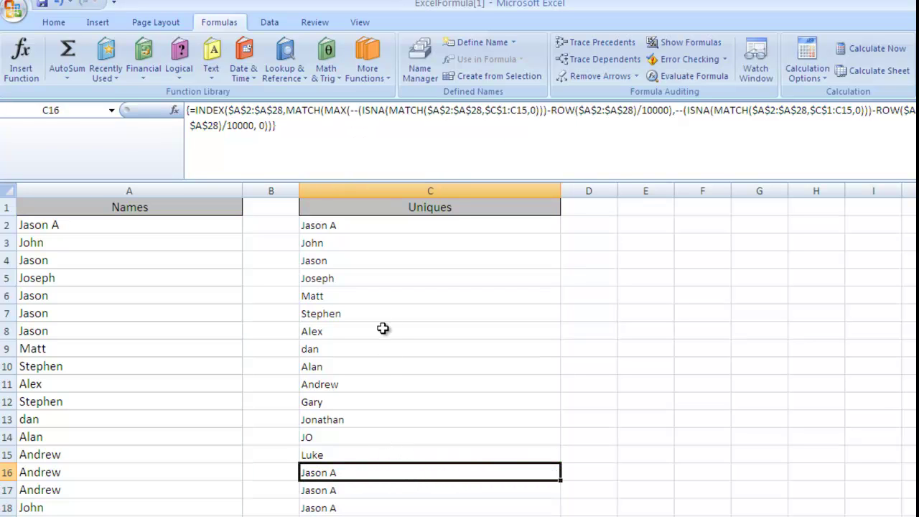
Begin C2's formula with IF($C$1:C1= ahead of the INDEX lookup
{"action": "key", "text": "F2"}
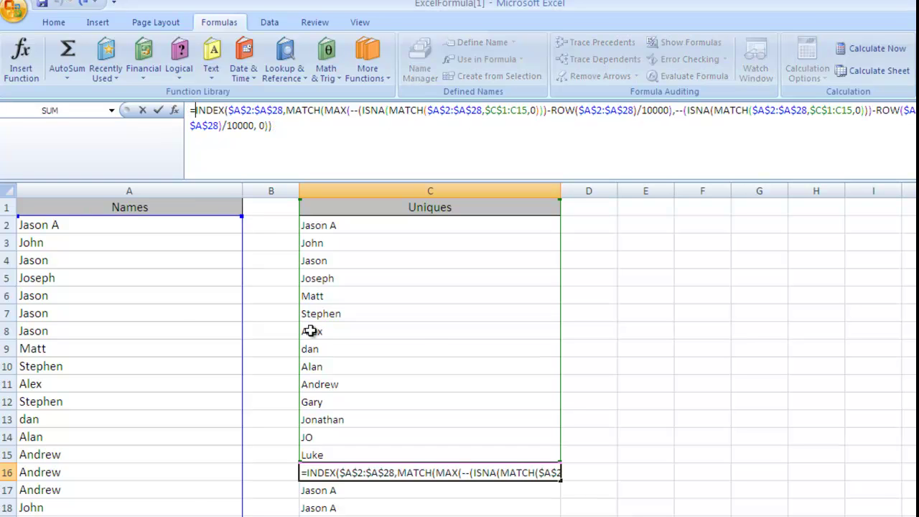
{"action": "key", "text": "Escape"}
{"action": "left_click", "coordinate": [316, 225]}
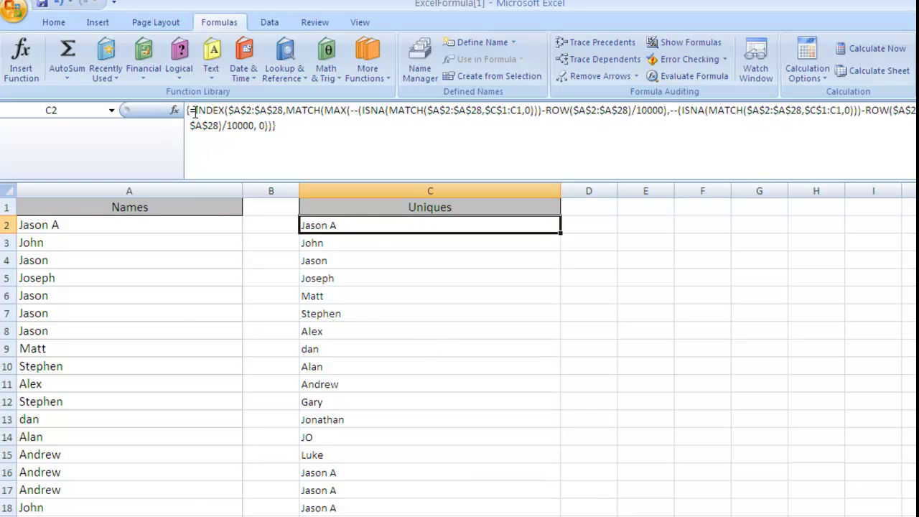
{"action": "left_click", "coordinate": [195, 113]}
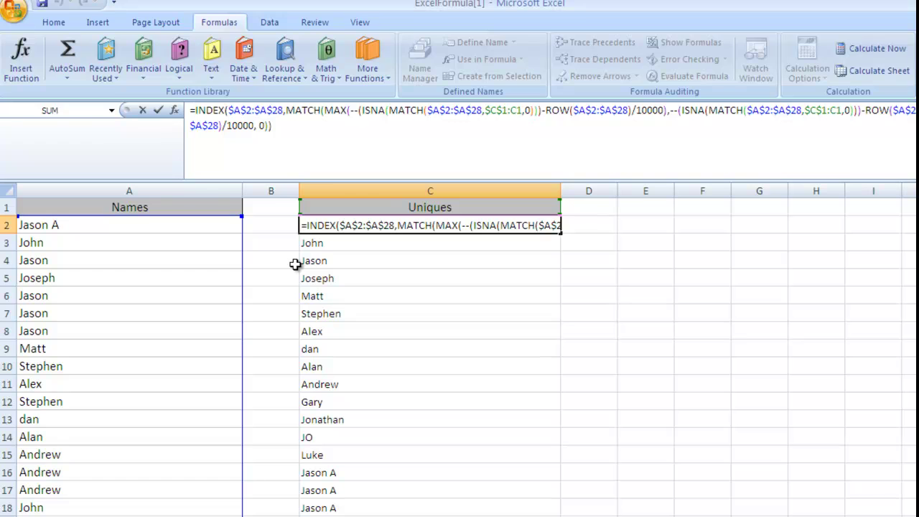
{"action": "type", "text": "IF("}
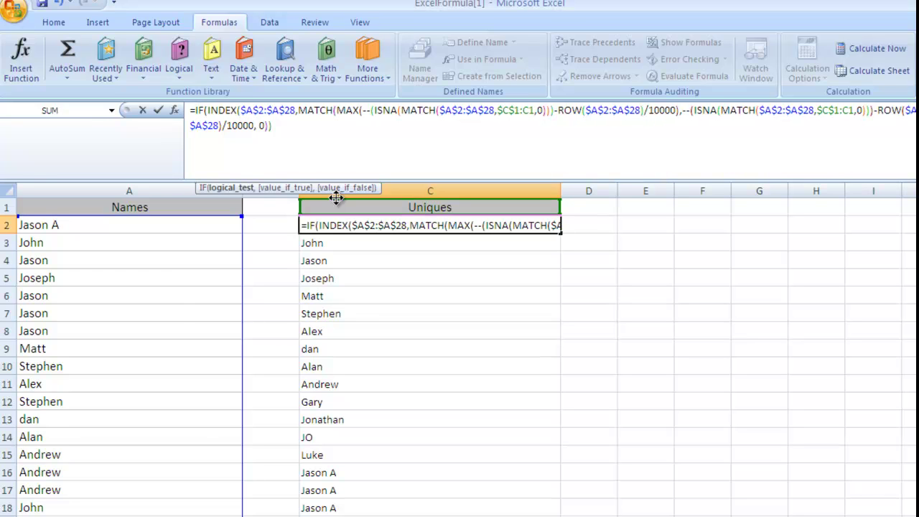
{"action": "left_click", "coordinate": [363, 207]}
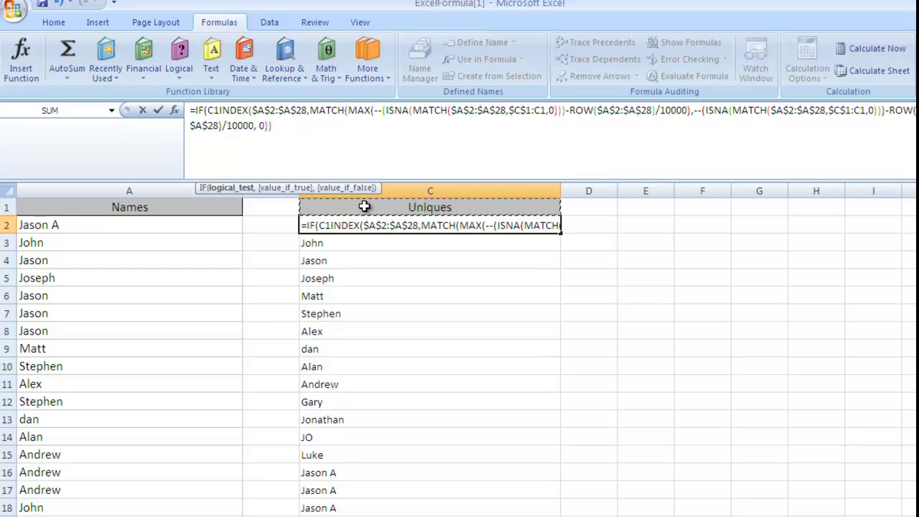
{"action": "type", "text": ":"}
{"action": "left_click", "coordinate": [365, 207]}
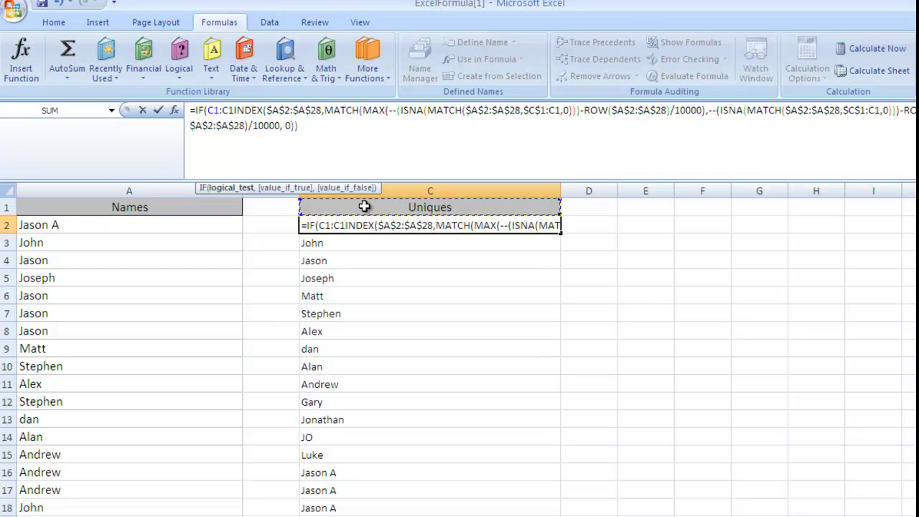
{"action": "type", "text": "="}
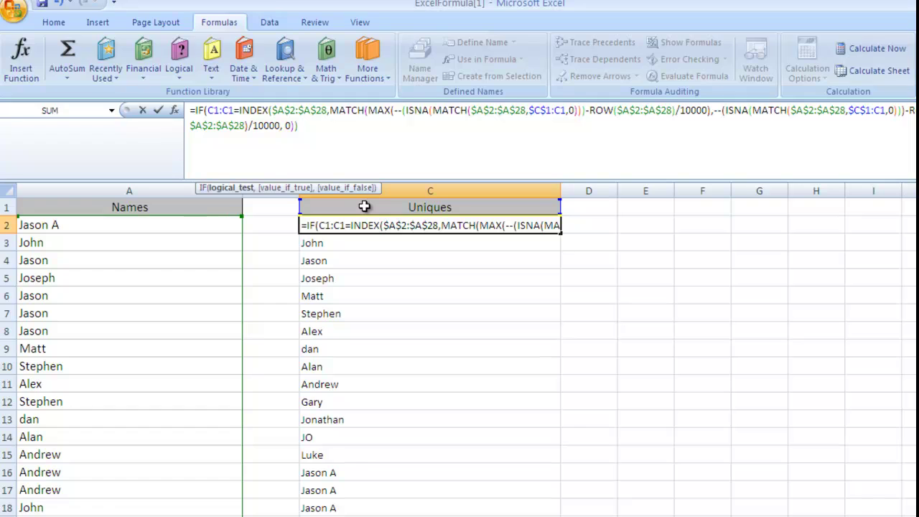
{"action": "left_click", "coordinate": [213, 110]}
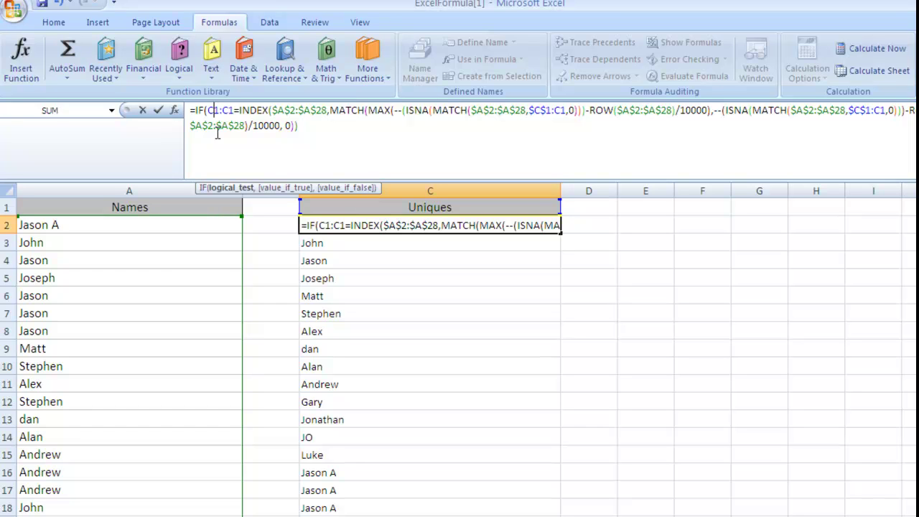
{"action": "key", "text": "F4"}
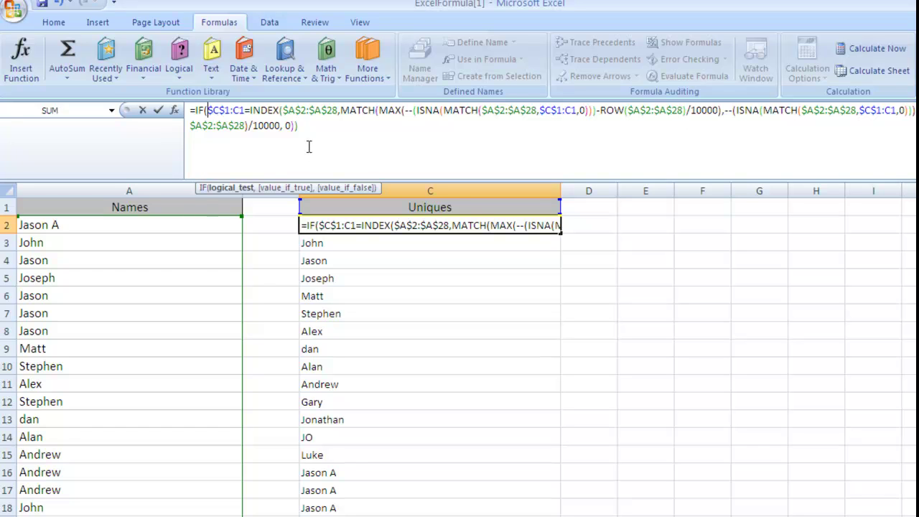
Wrap the comparison in OR( ) and add a blank "" result, committing to check it
{"action": "type", "text": "or("}
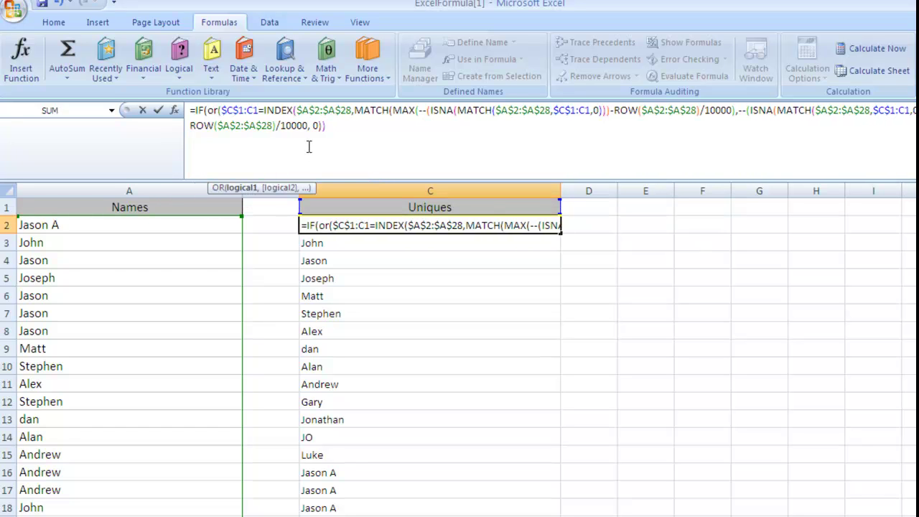
{"action": "left_click", "coordinate": [331, 126], "text": "shift"}
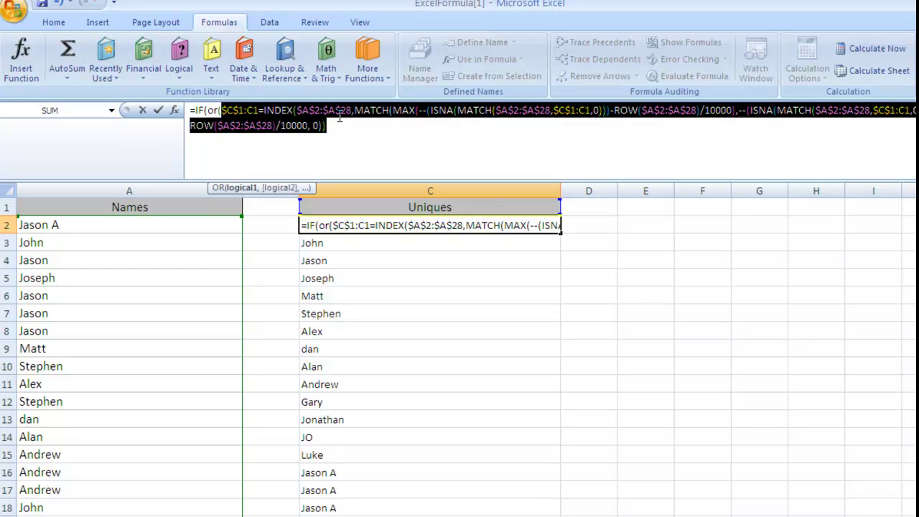
{"action": "left_click", "coordinate": [331, 144]}
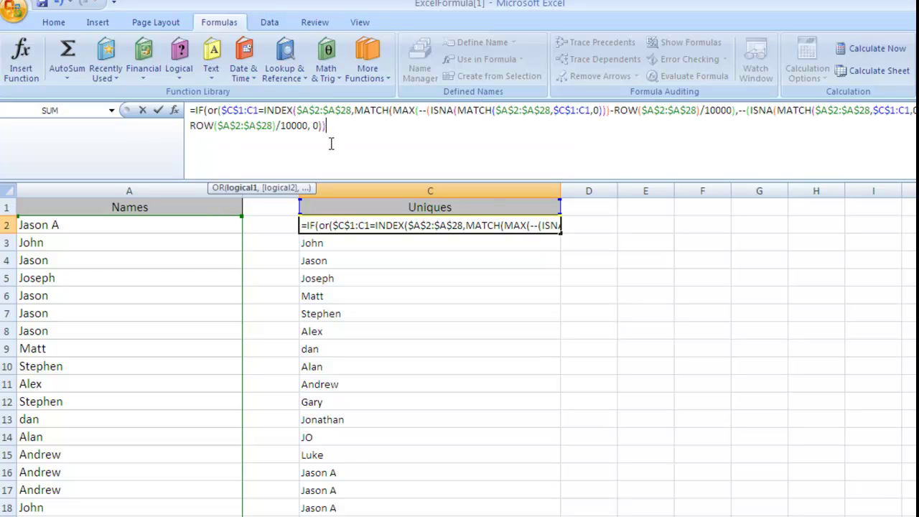
{"action": "type", "text": "),"}
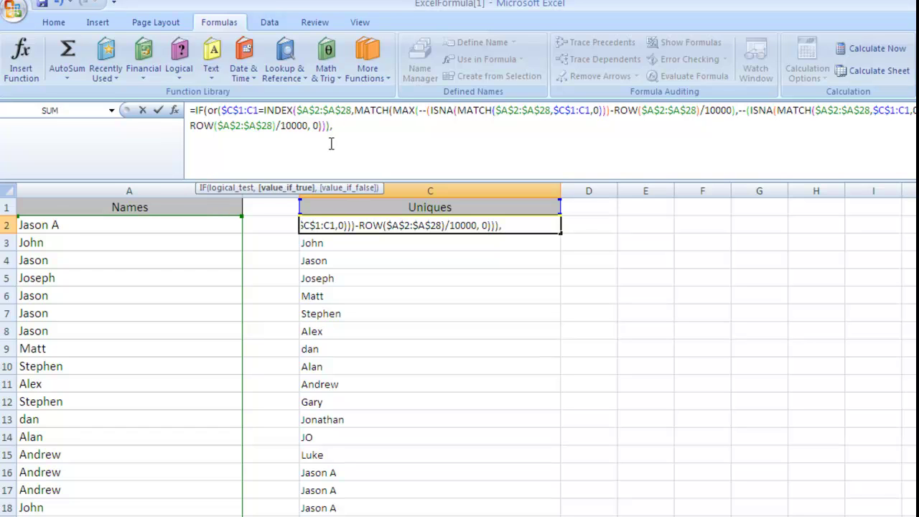
{"action": "type", "text": " \"\","}
{"action": "key", "text": "ctrl+shift+Return"}
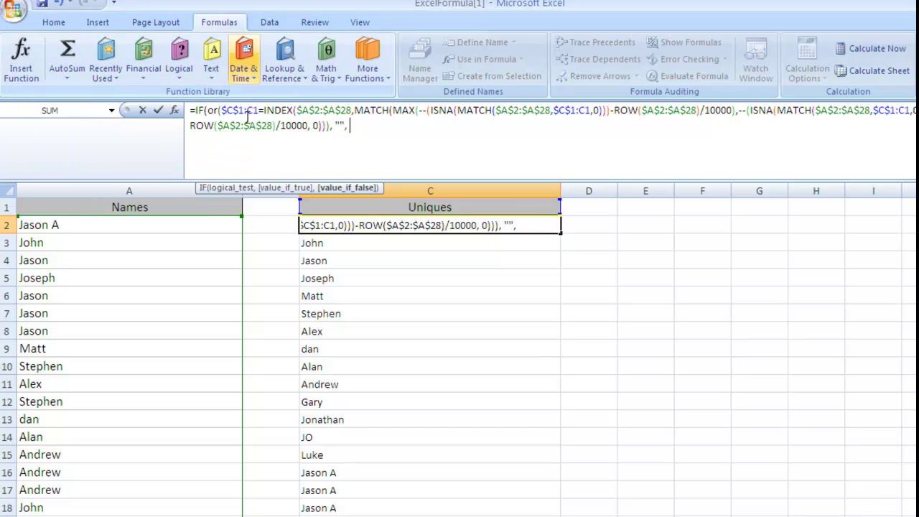
Paste the INDEX lookup as IF's final argument, close it, and commit as an array formula
{"action": "key", "text": "F2"}
{"action": "left_click_drag", "start_coordinate": [269, 112], "coordinate": [321, 128]}
{"action": "key", "text": "ctrl+c"}
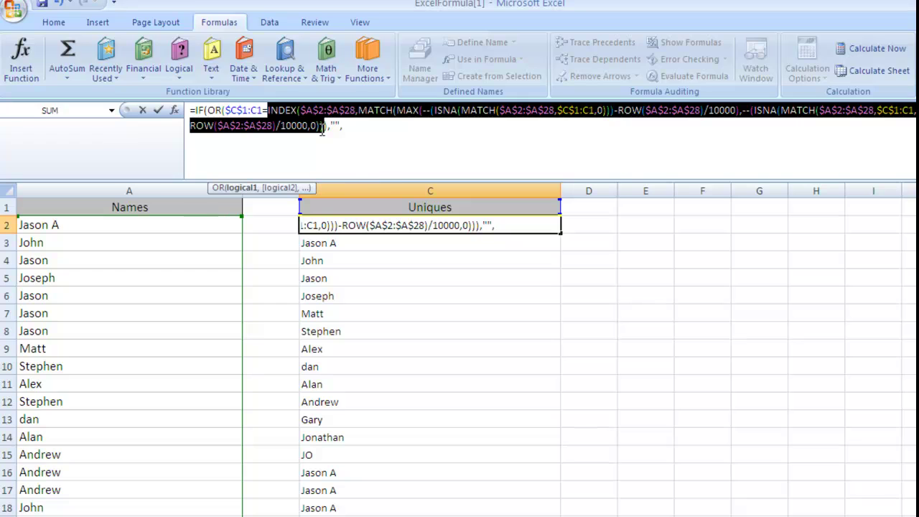
{"action": "left_click", "coordinate": [352, 126]}
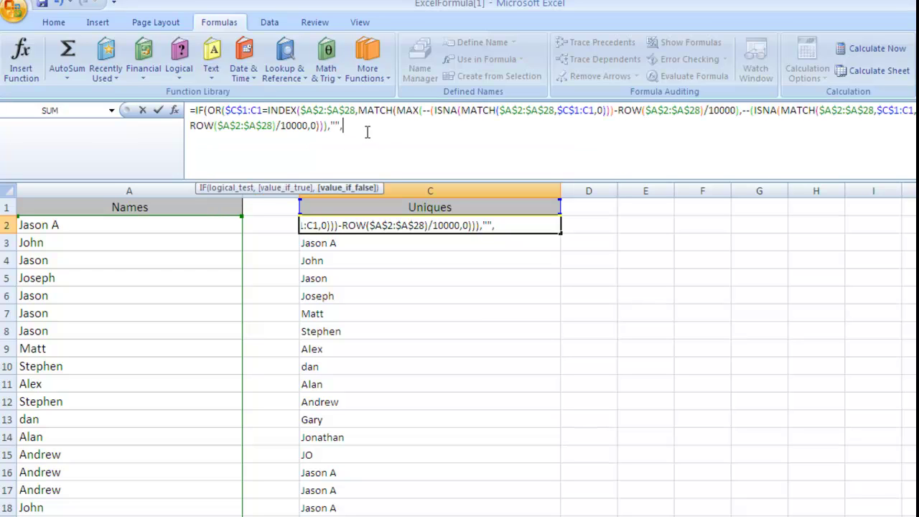
{"action": "key", "text": "ctrl+v"}
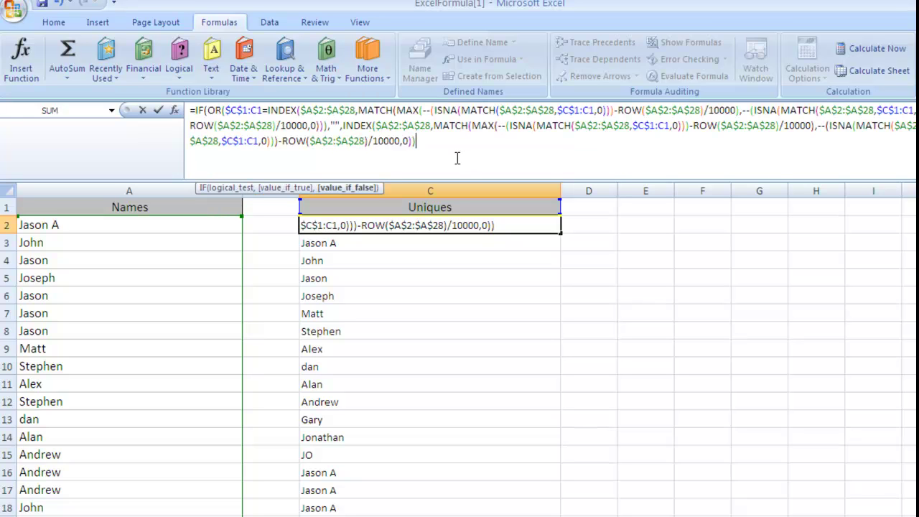
{"action": "type", "text": ")"}
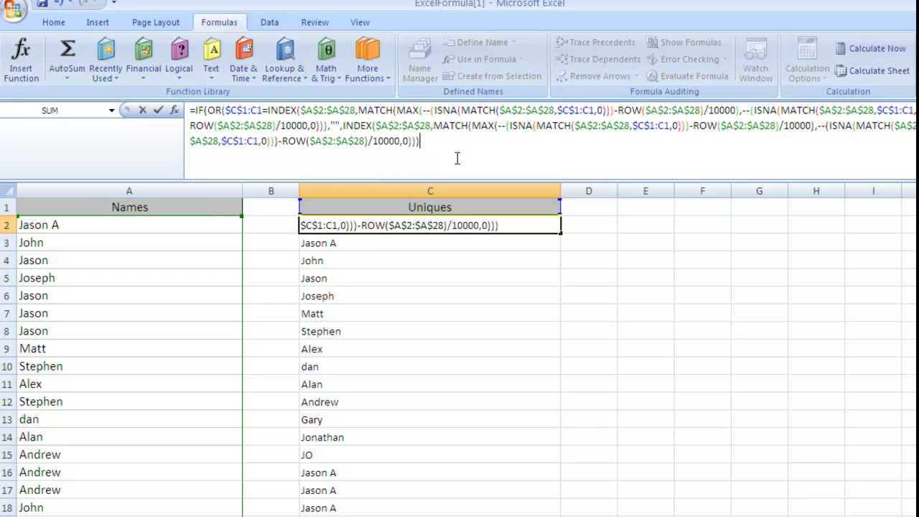
{"action": "key", "text": "ctrl+shift+Return"}
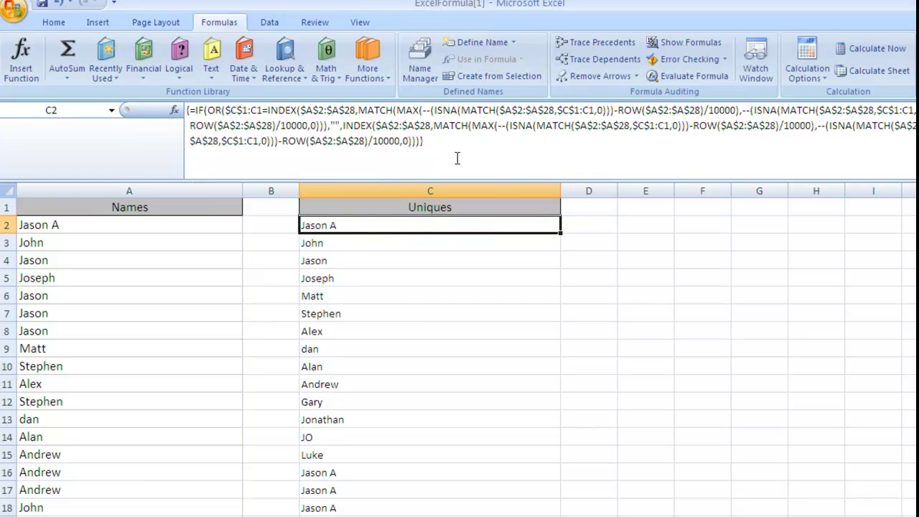
Fill the IF formula down the Uniques column, leaving blanks after Luke, then evaluate C22's OR test to TRUE/FALSE
{"action": "double_click", "coordinate": [560, 237]}
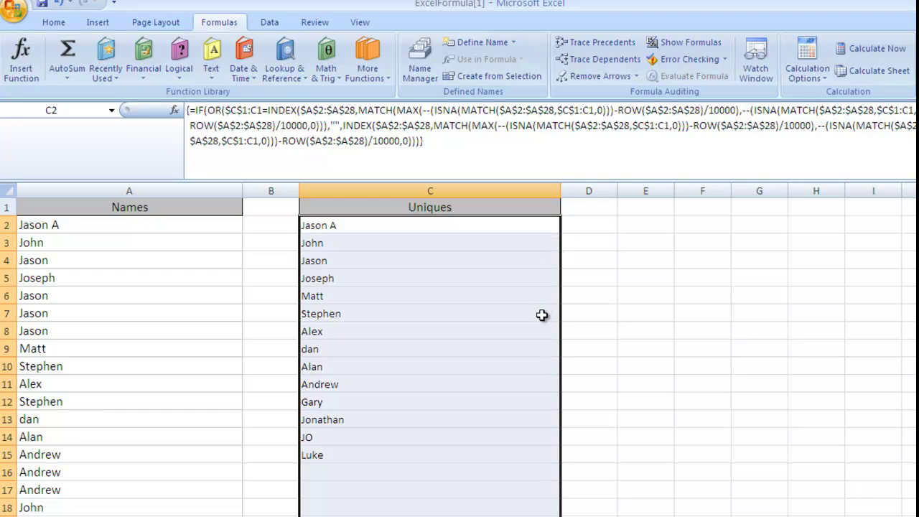
{"action": "left_click", "coordinate": [431, 513]}
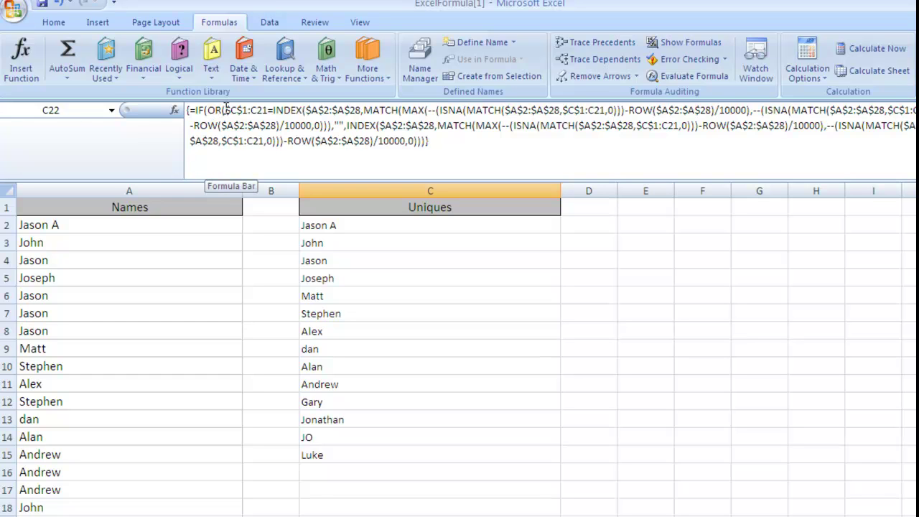
{"action": "left_click_drag", "start_coordinate": [227, 110], "coordinate": [328, 125]}
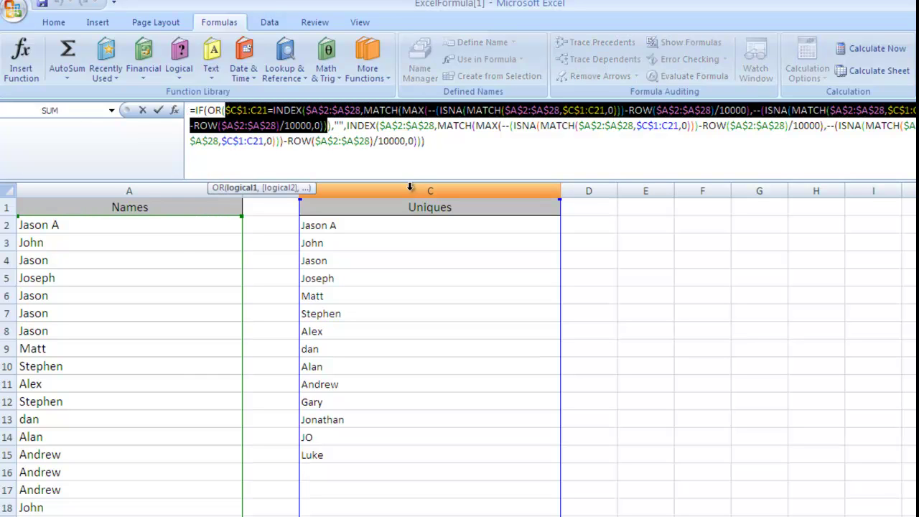
{"action": "left_click", "coordinate": [866, 47]}
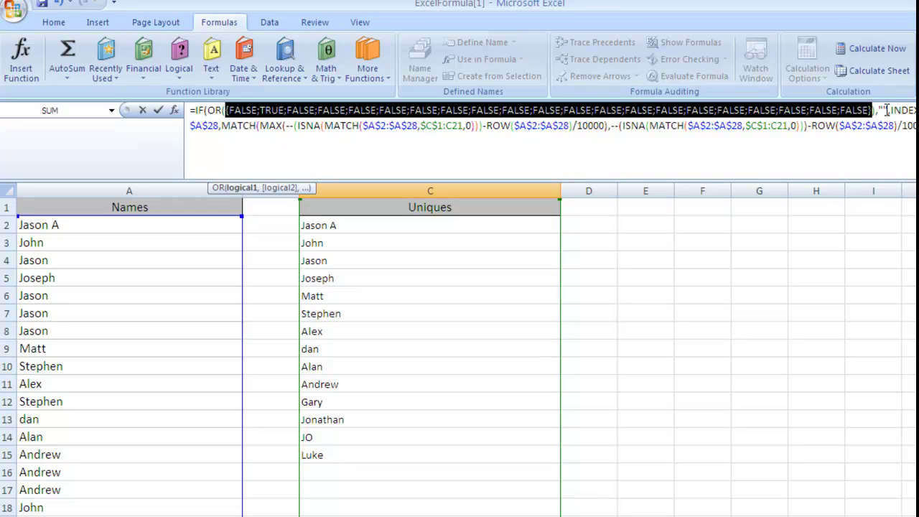
{"action": "key", "text": "ctrl+z"}
{"action": "key", "text": "ctrl+shift+Return"}
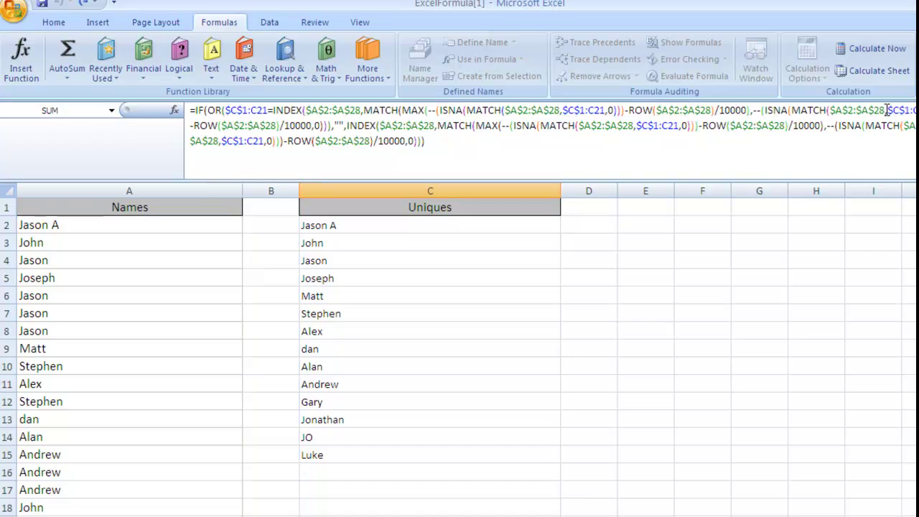
{"action": "left_click", "coordinate": [441, 229]}
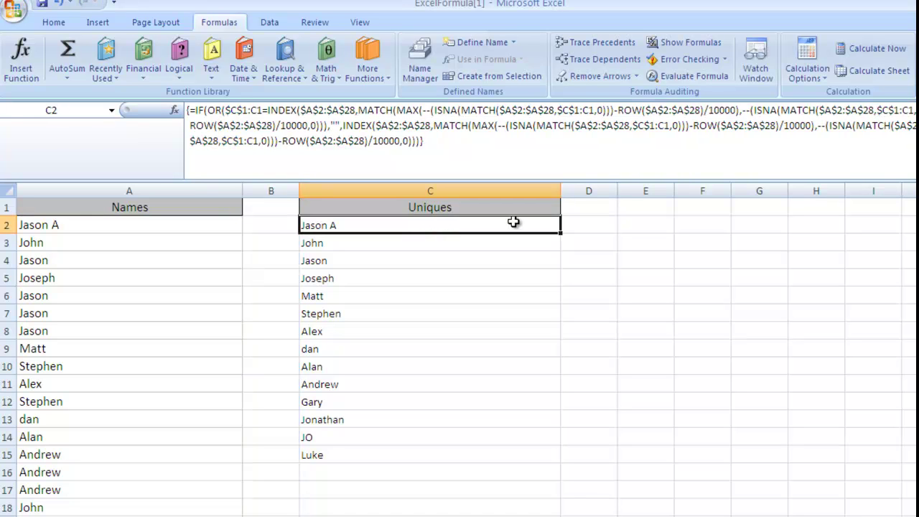
{"action": "mouse_move", "coordinate": [560, 233]}
{"action": "left_mouse_down"}
{"action": "mouse_move", "coordinate": [519, 427]}
{"action": "mouse_move", "coordinate": [519, 516]}
{"action": "left_mouse_up"}
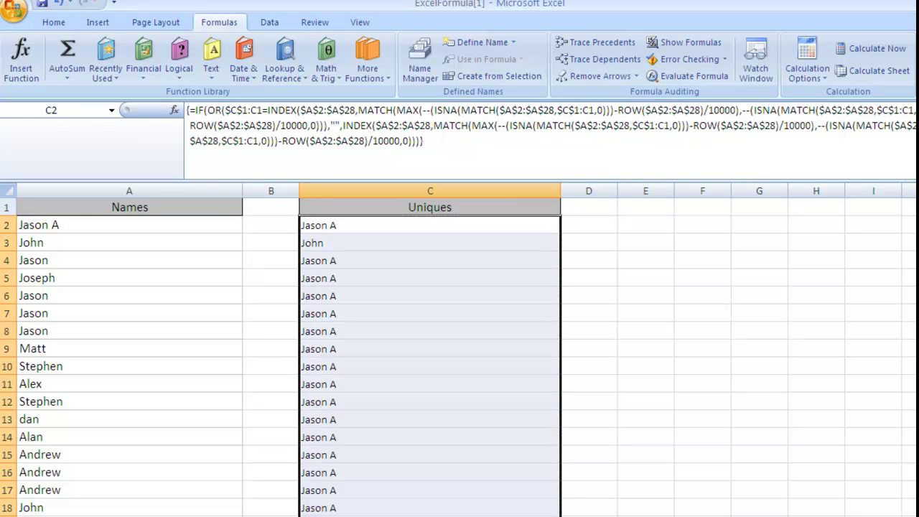